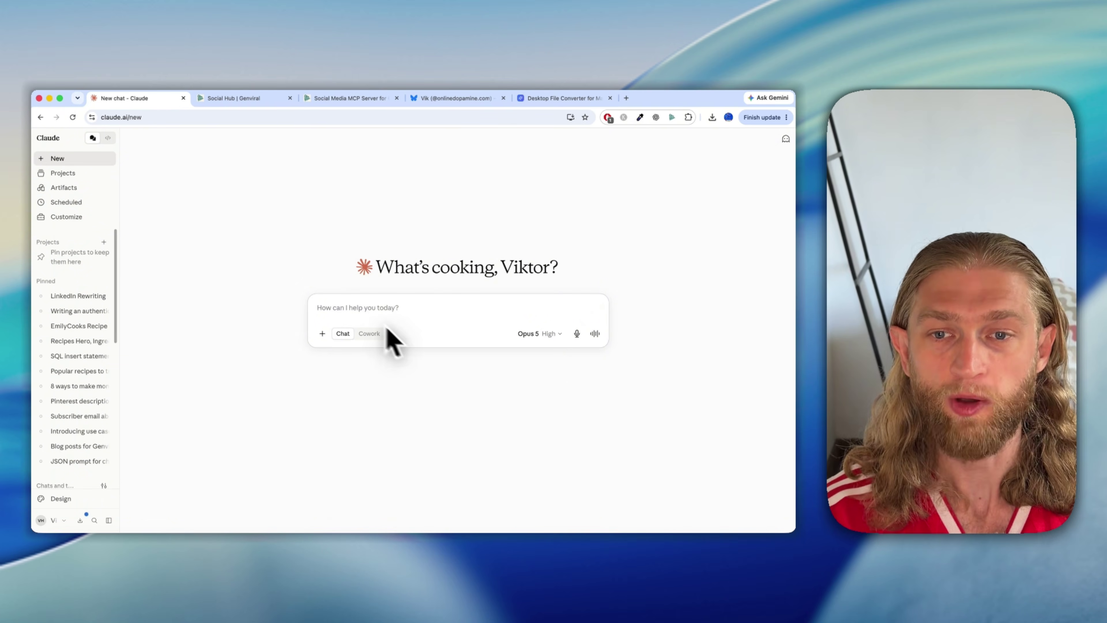
click(338, 98)
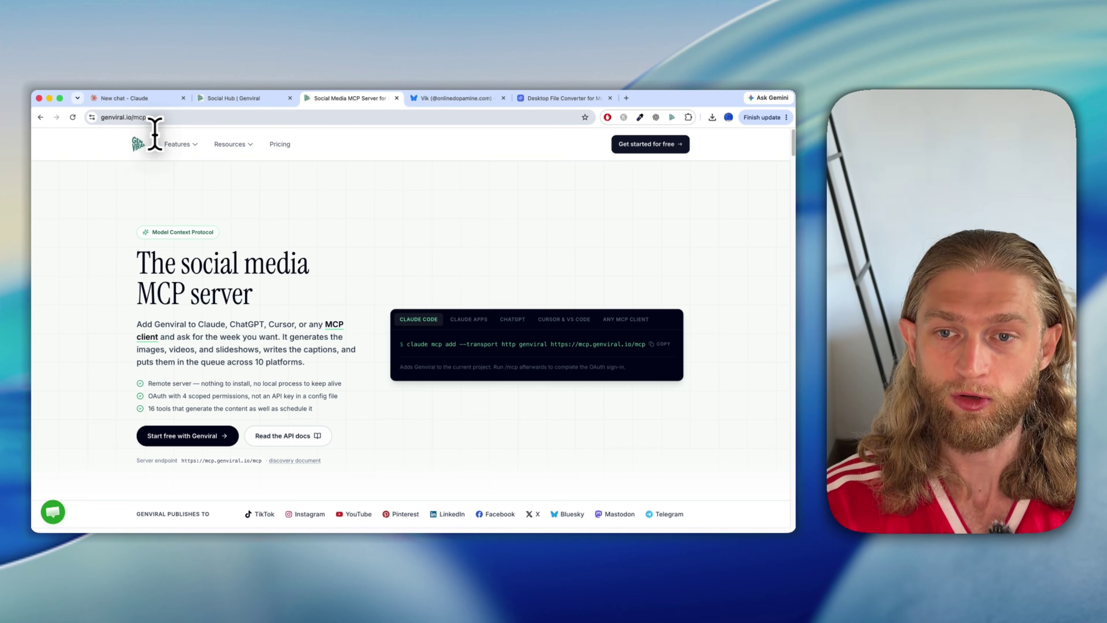
mouse_move(259, 153)
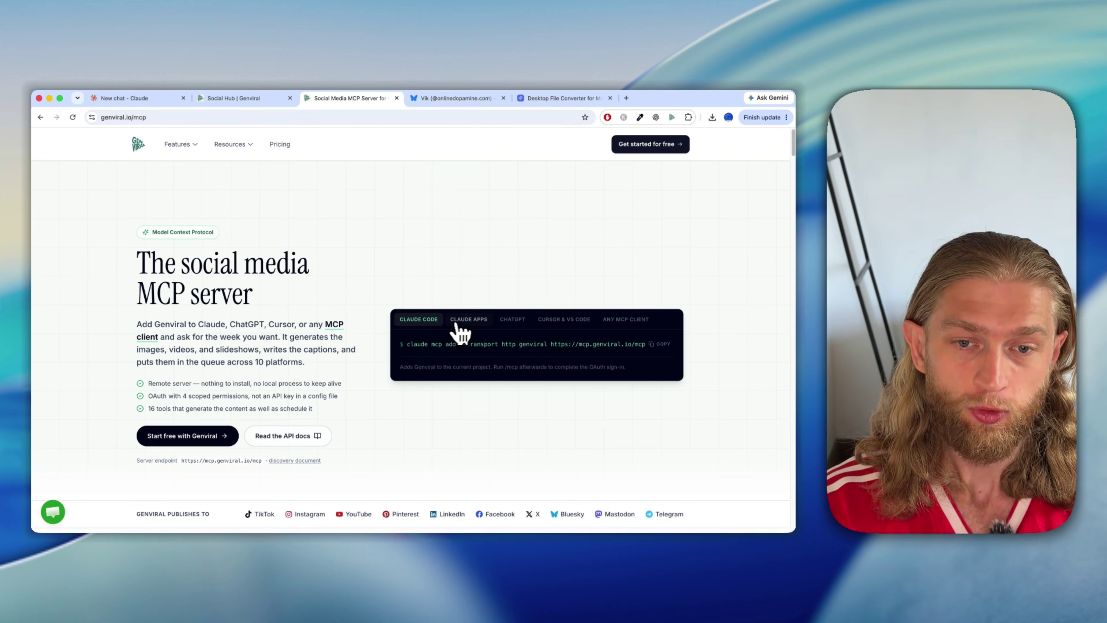
click(467, 319)
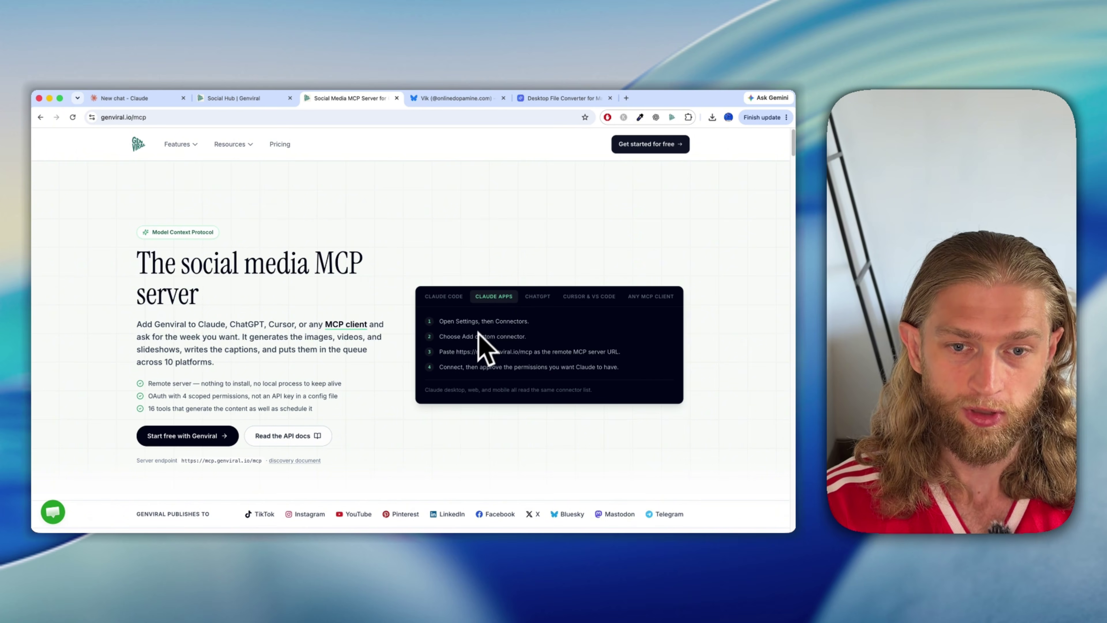
double_click(447, 351)
click(512, 345)
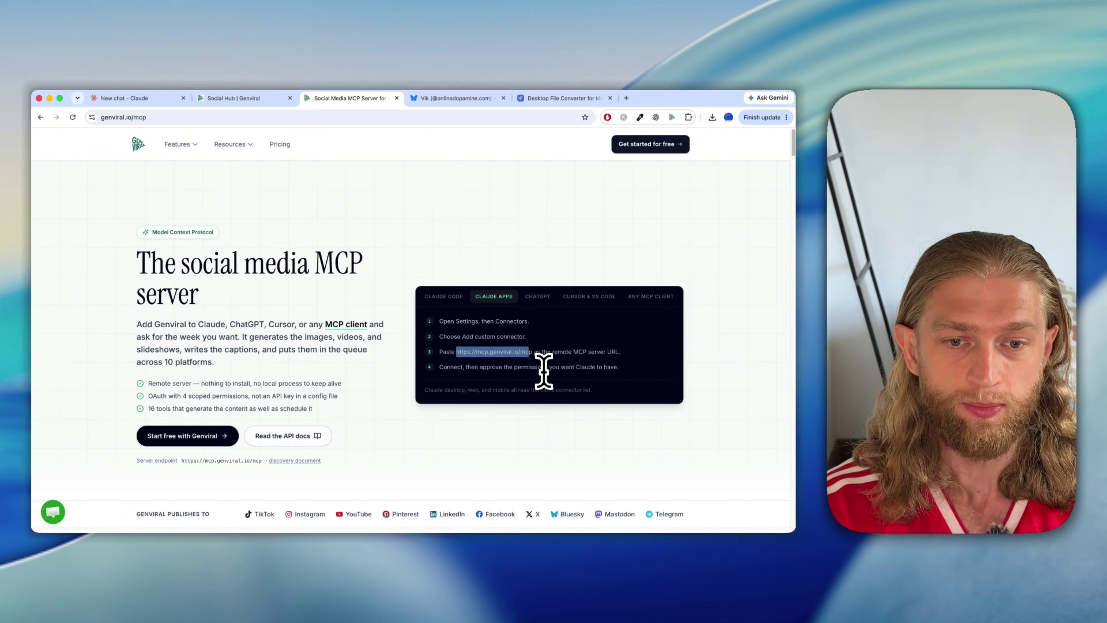
drag(539, 367, 465, 372)
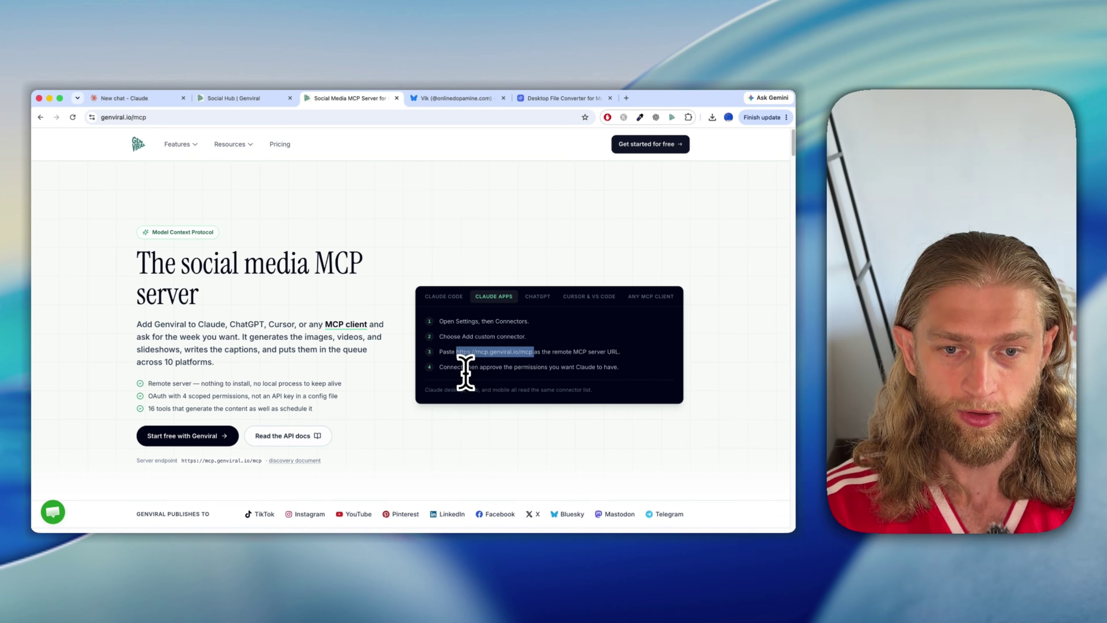
click(130, 97)
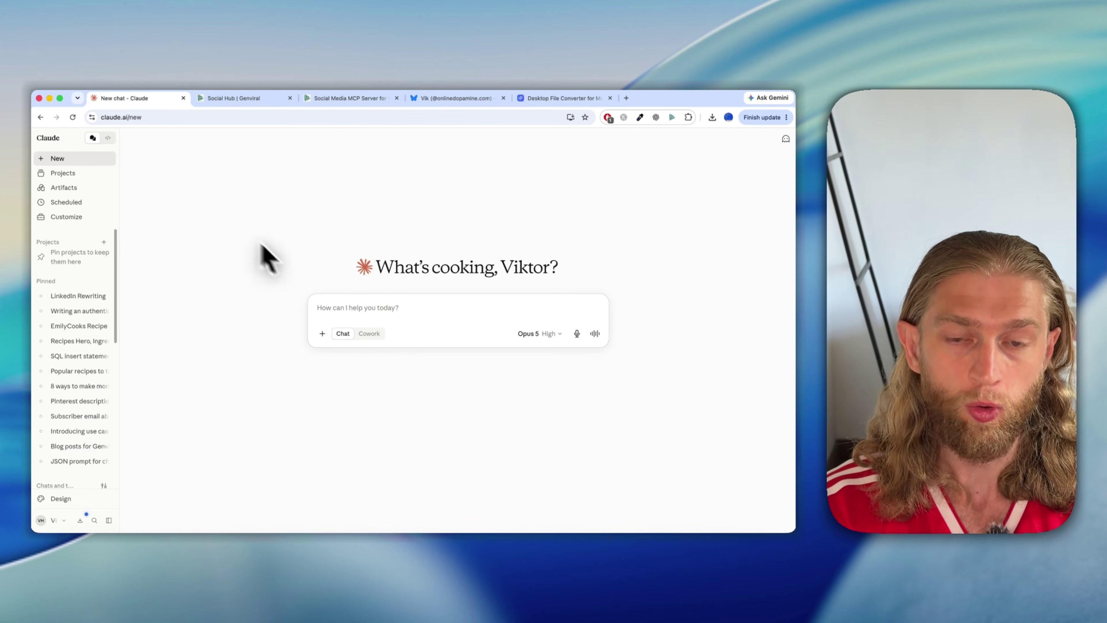
click(323, 333)
mouse_move(408, 414)
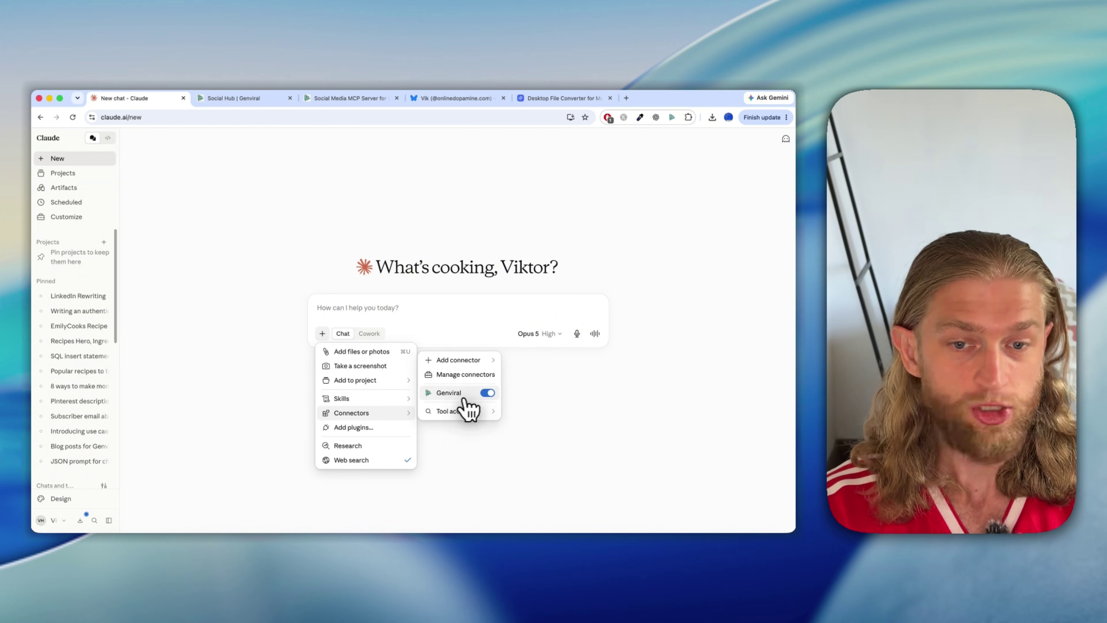
mouse_move(461, 360)
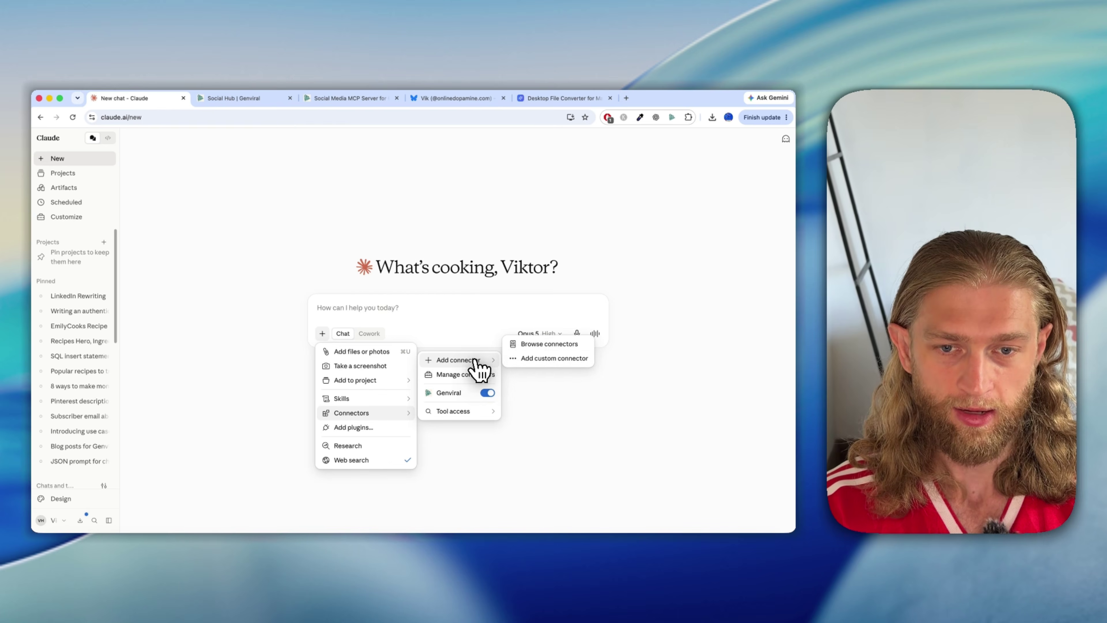
click(542, 359)
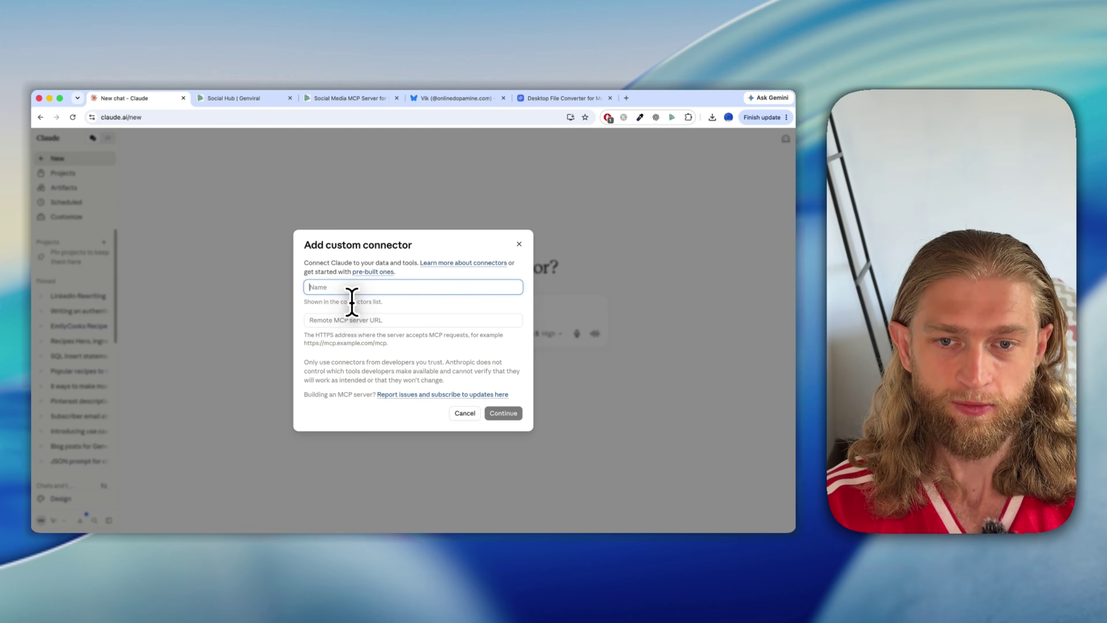
click(323, 320)
text(https://mcp.genviral.io/mcp)
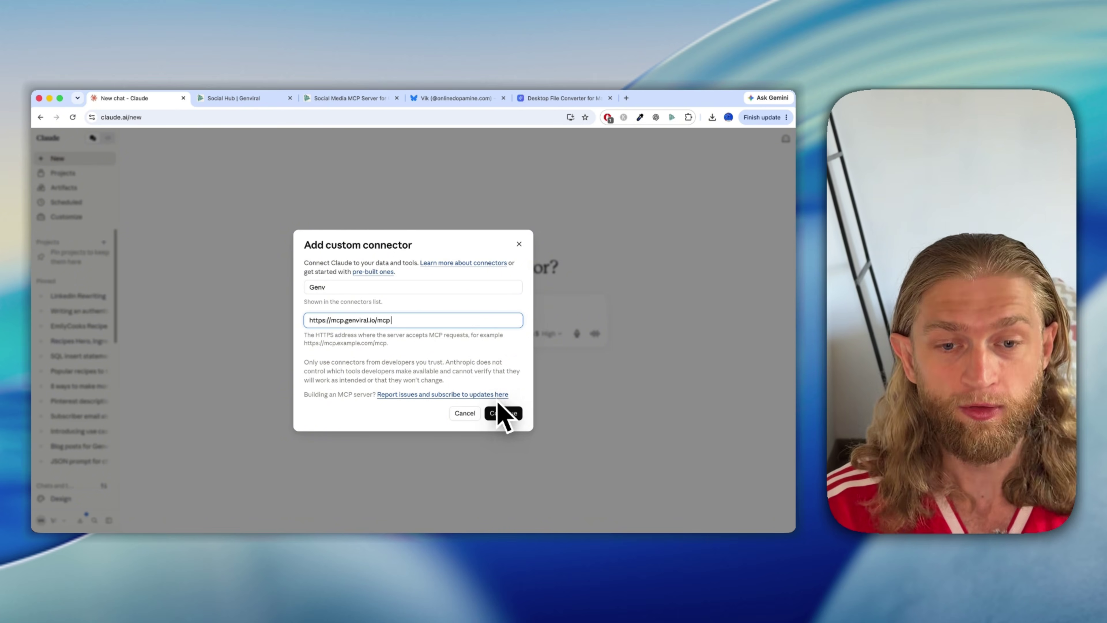
click(465, 413)
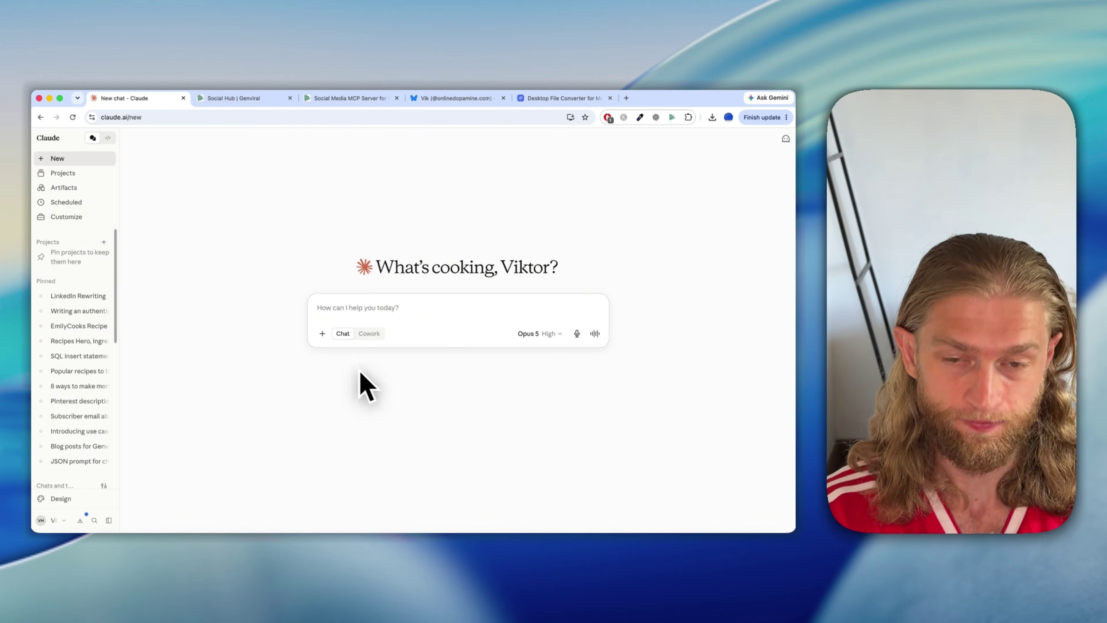
Set the Genviral connector's Upload media, Manage slideshows and Manage scheduled posts tool permissions to always allow
click(322, 333)
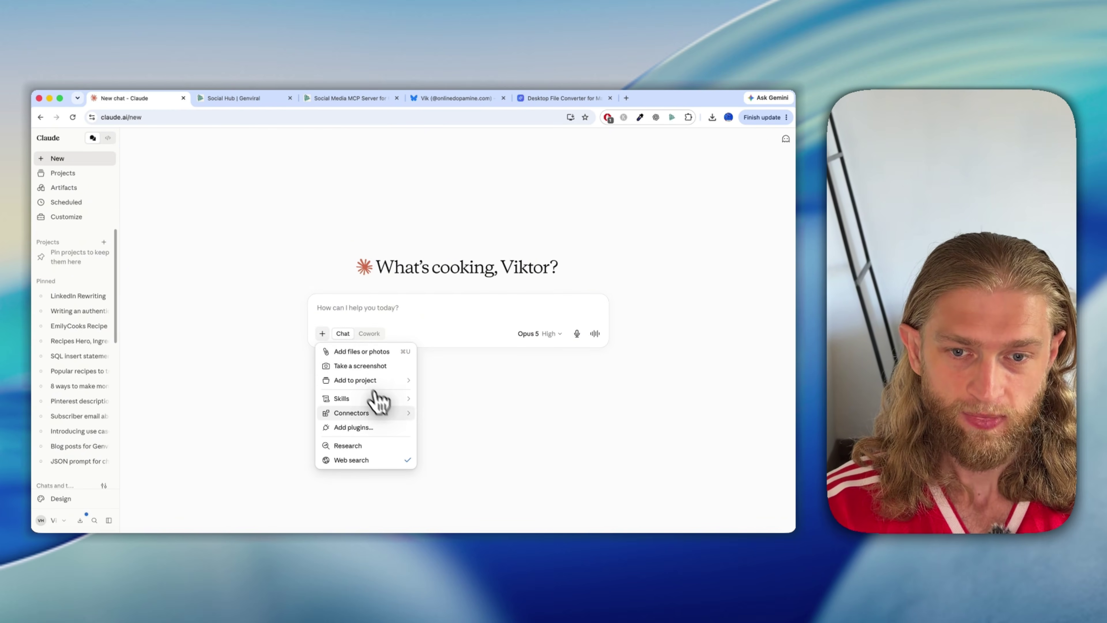
click(466, 376)
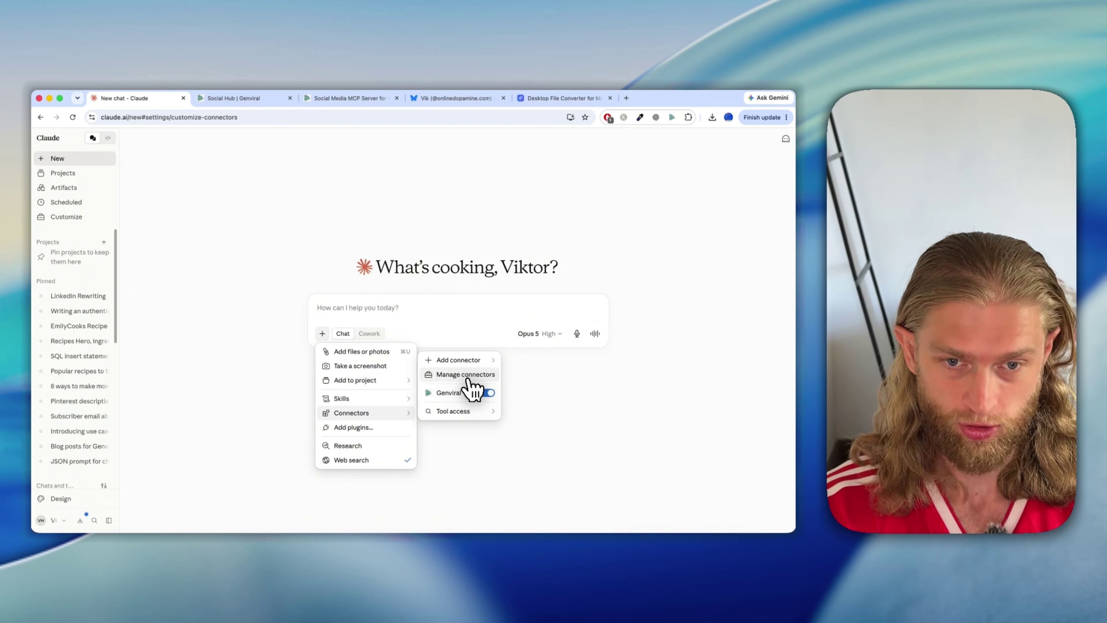
click(370, 290)
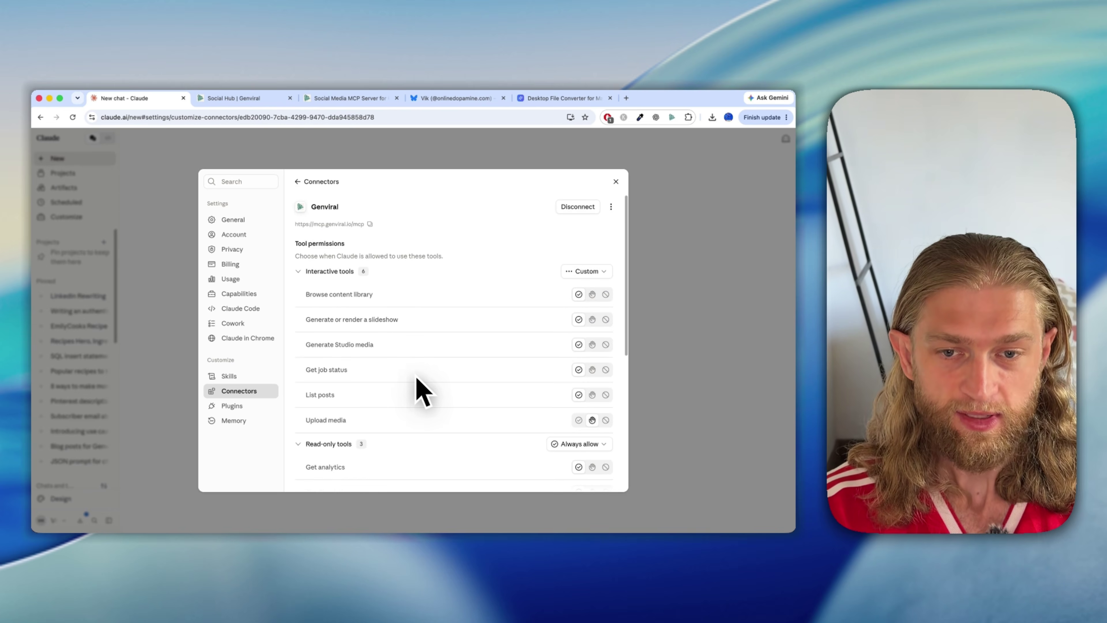
scroll(415, 388, down, 1)
scroll(436, 392, up, 1)
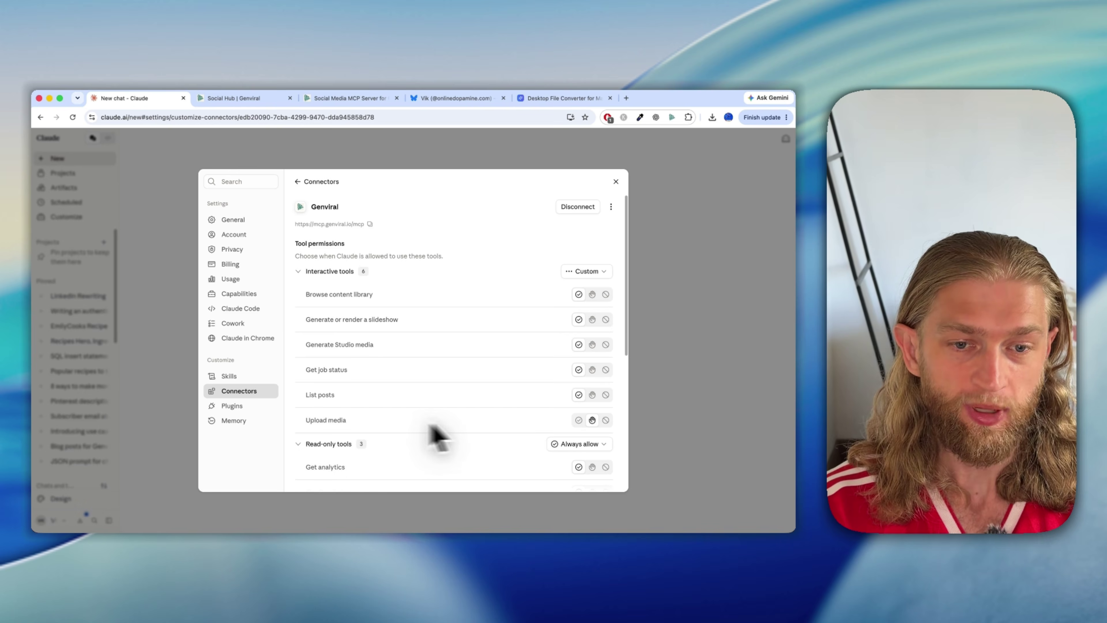
click(584, 420)
scroll(544, 405, down, 5)
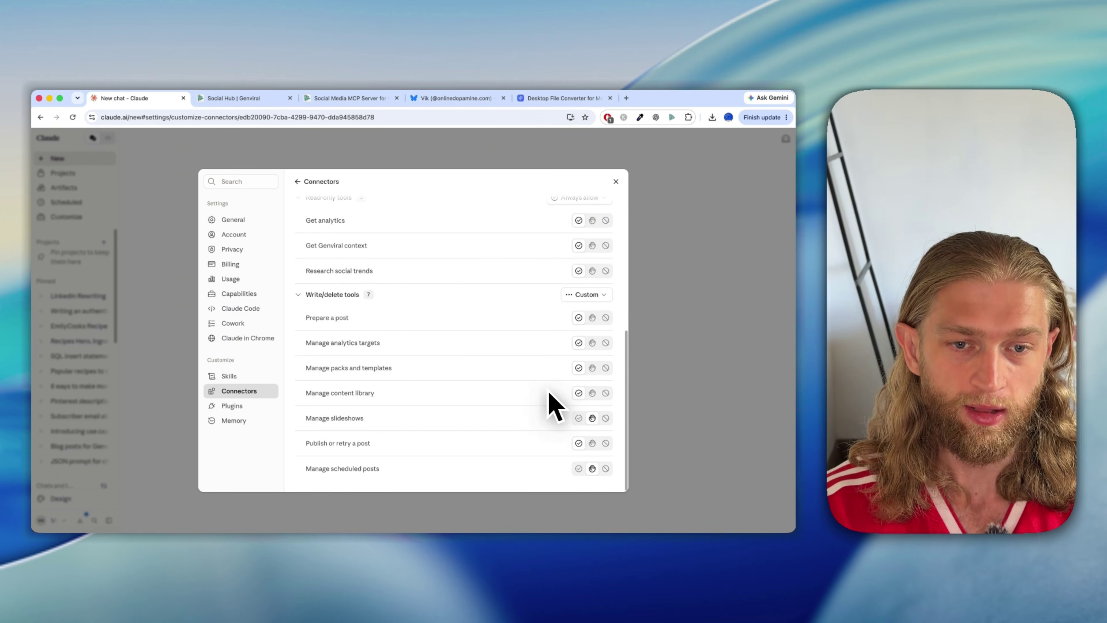
click(579, 418)
click(579, 468)
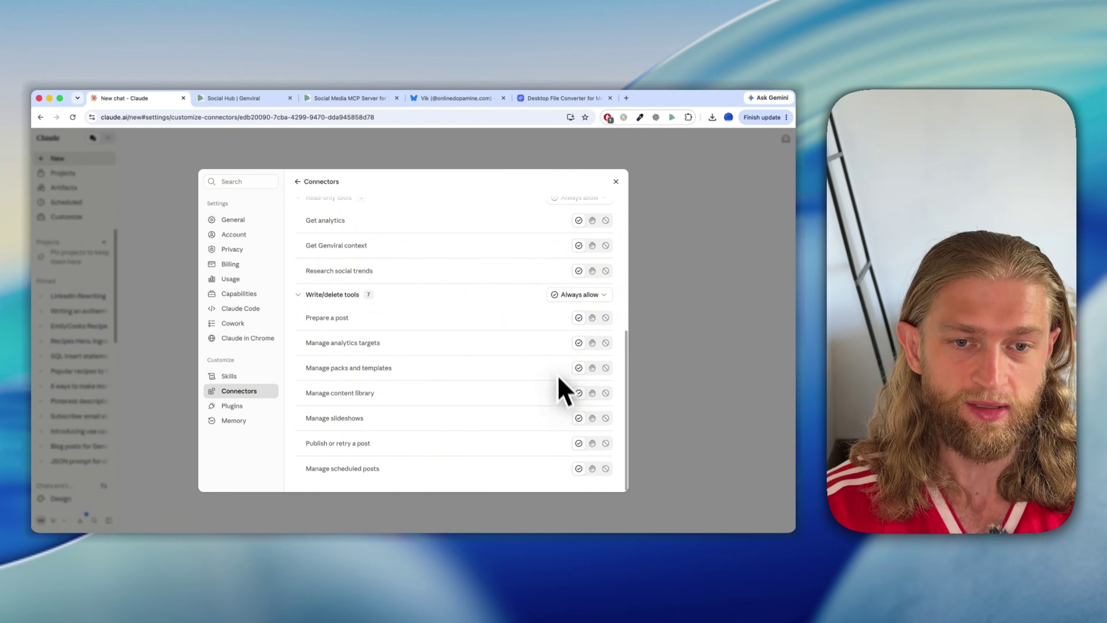
Review the Genviral connector's interactive, read-only and write/delete tool permissions, and close the connector settings
scroll(562, 380, up, 10)
scroll(523, 388, down, 1)
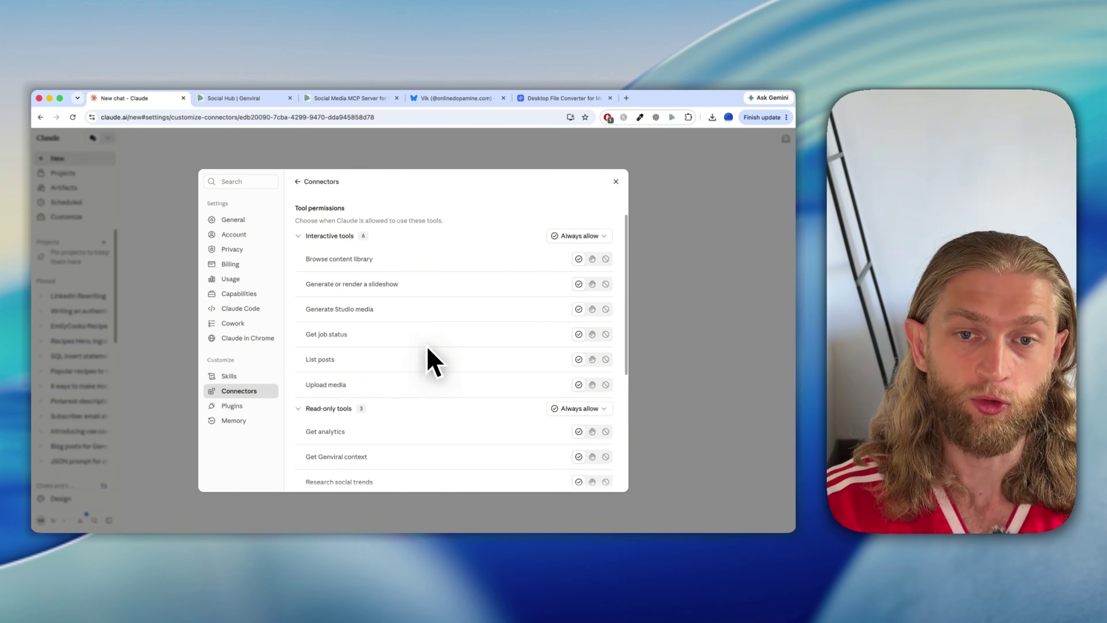
scroll(354, 383, down, 3)
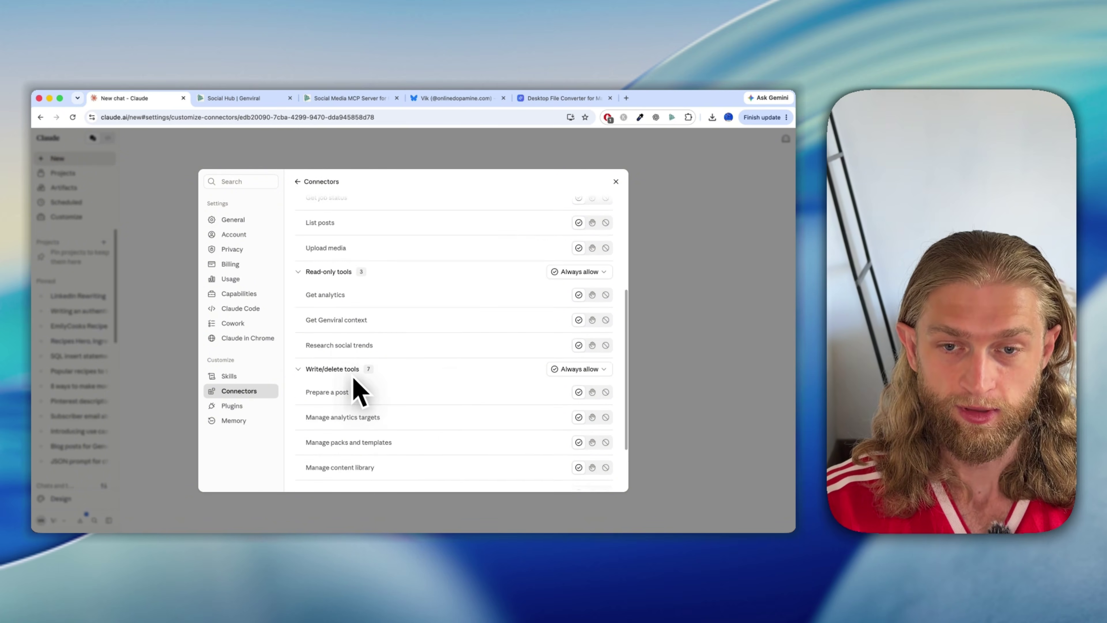
scroll(436, 386, down, 2)
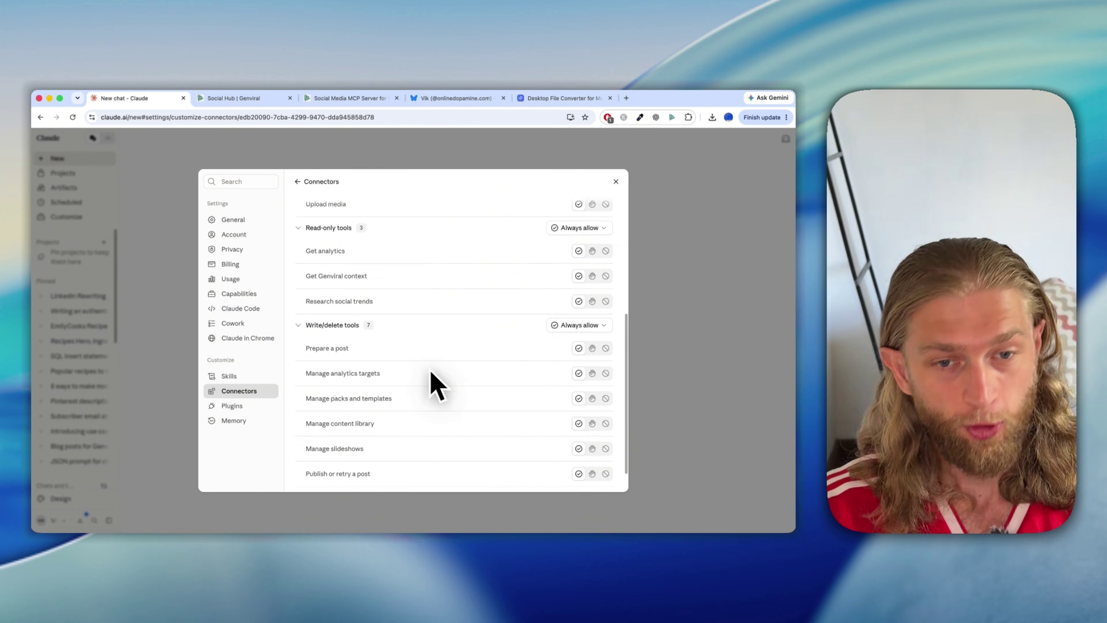
scroll(433, 383, up, 5)
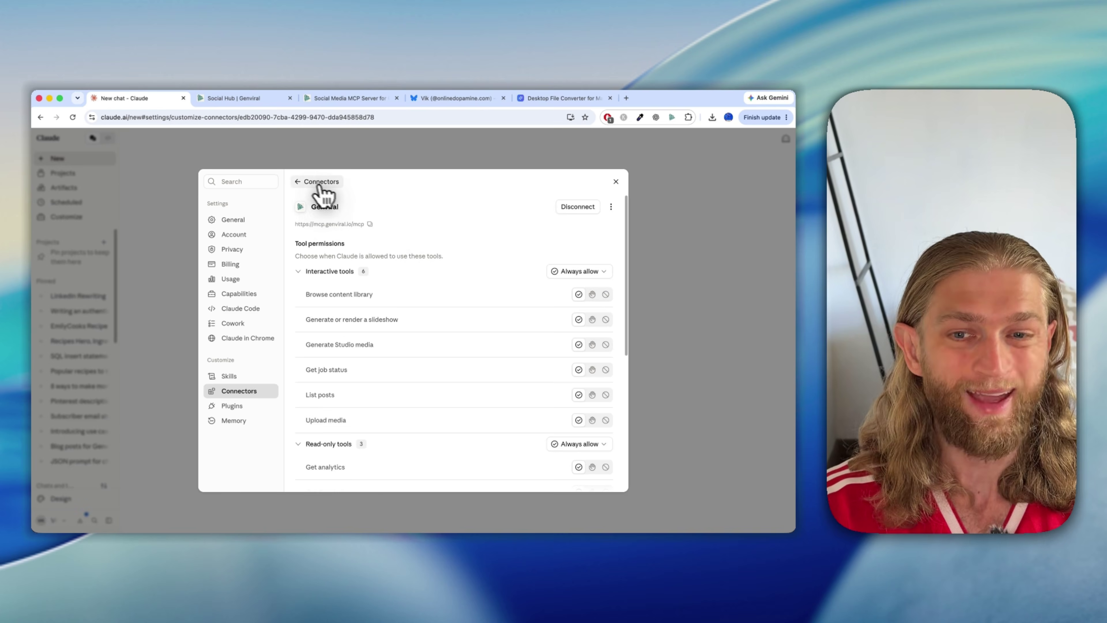
click(302, 186)
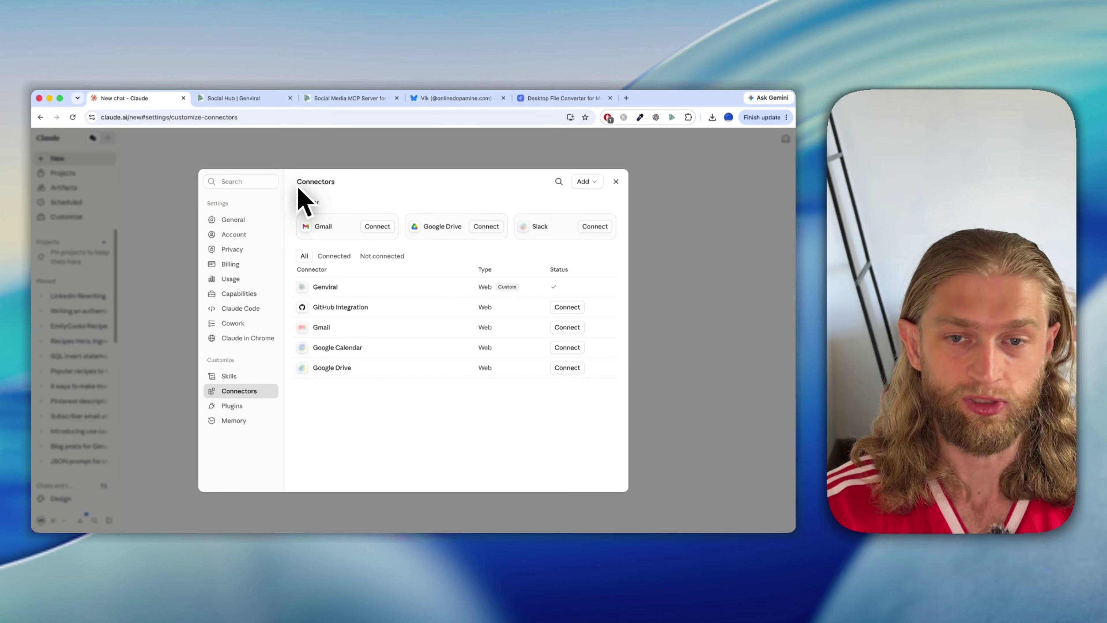
click(476, 153)
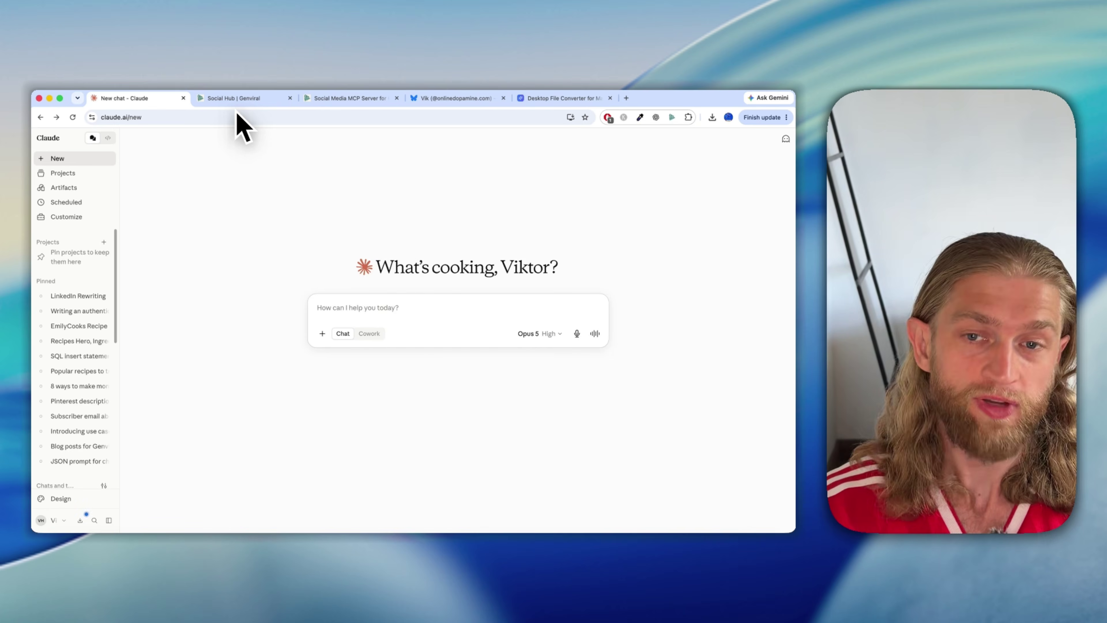
Switch to Genviral and check the social platforms available to connect in the Schedule page's accounts manager
click(253, 103)
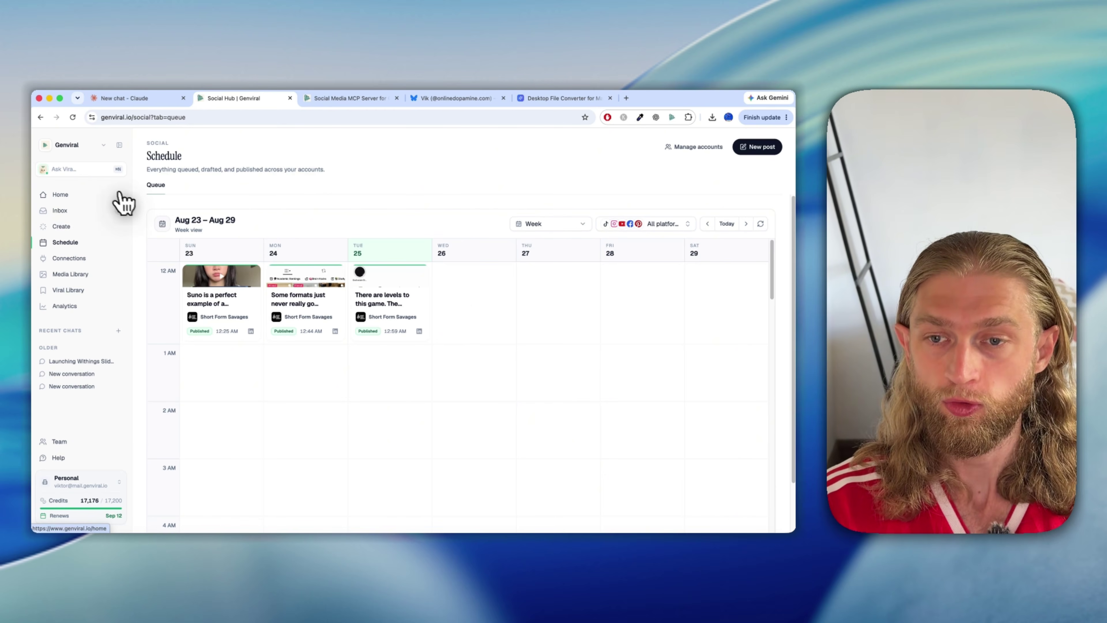
click(72, 196)
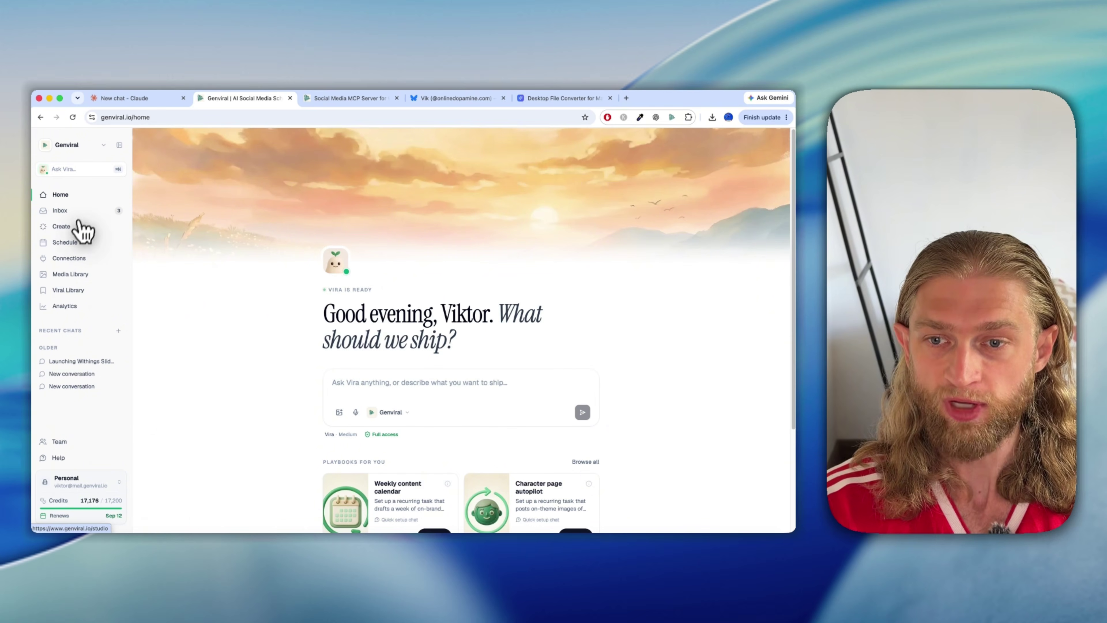
click(74, 243)
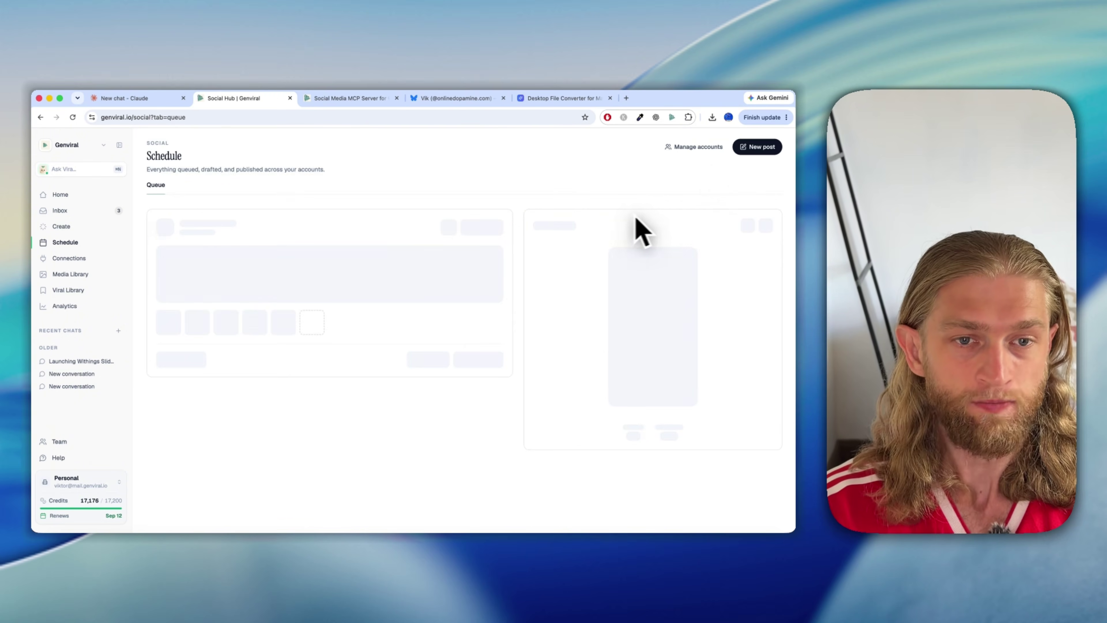
click(709, 153)
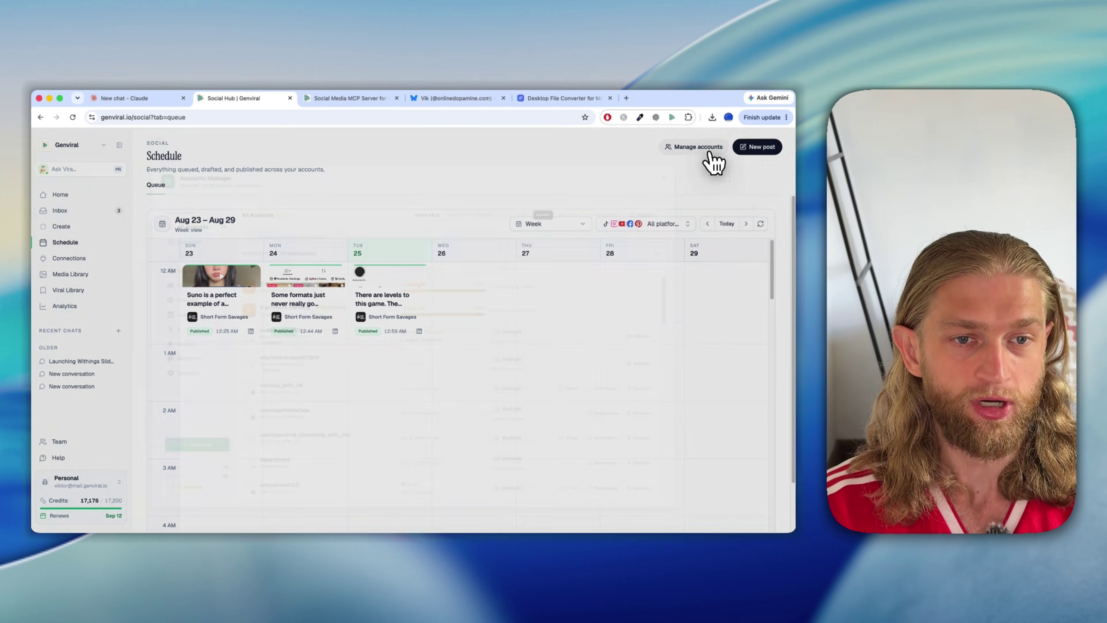
click(205, 442)
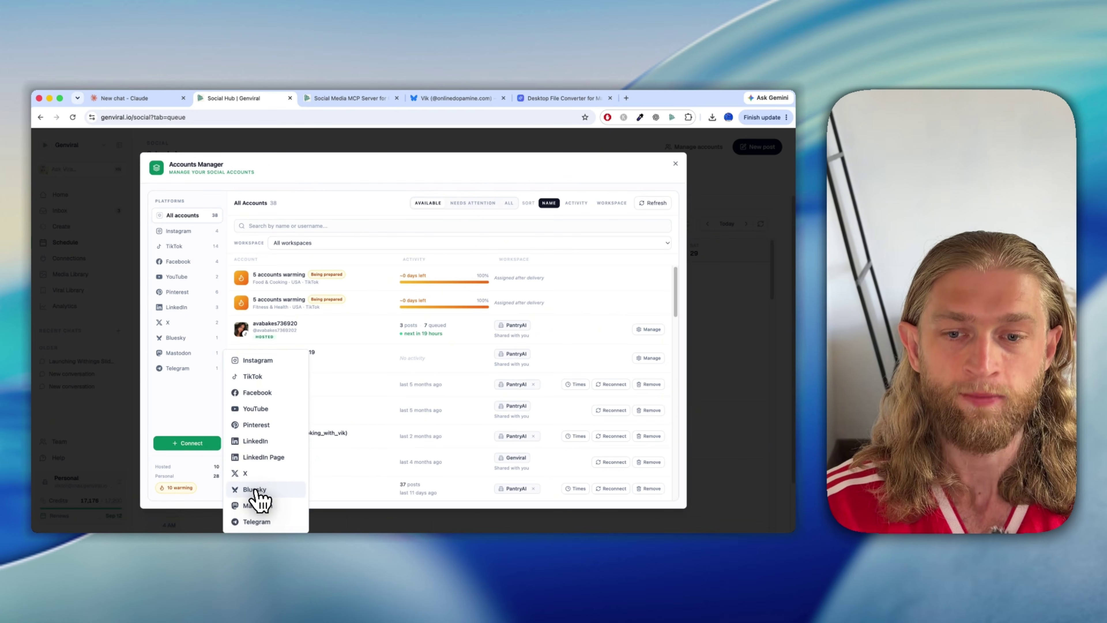
click(443, 150)
click(469, 151)
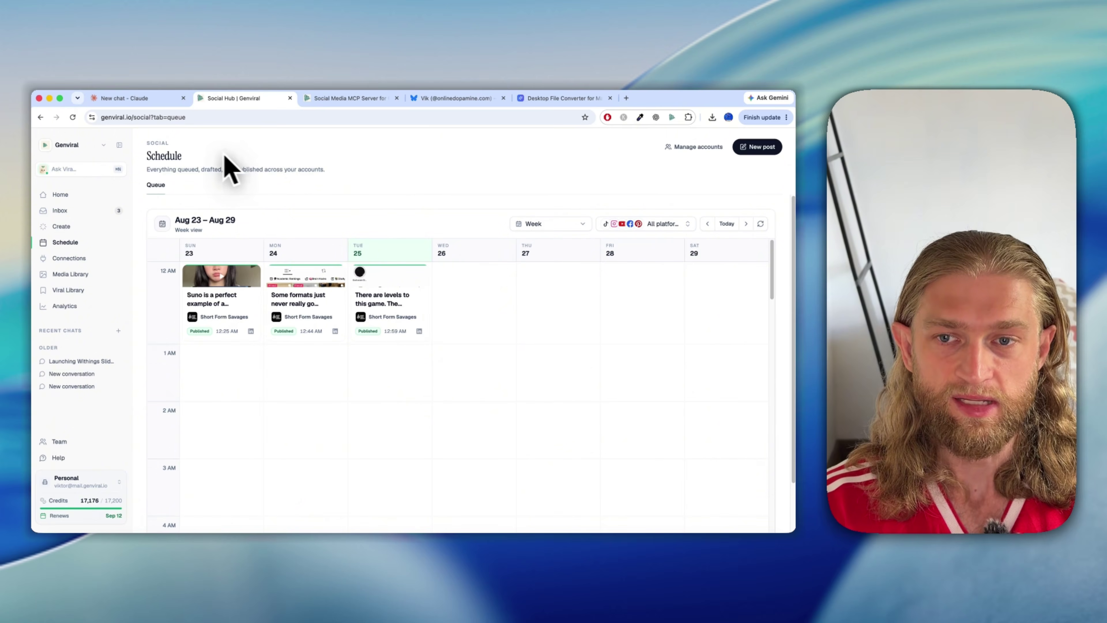
Switch to Bluesky and look through the profile's recent posts about the file converter side project
click(449, 100)
scroll(420, 284, down, 2)
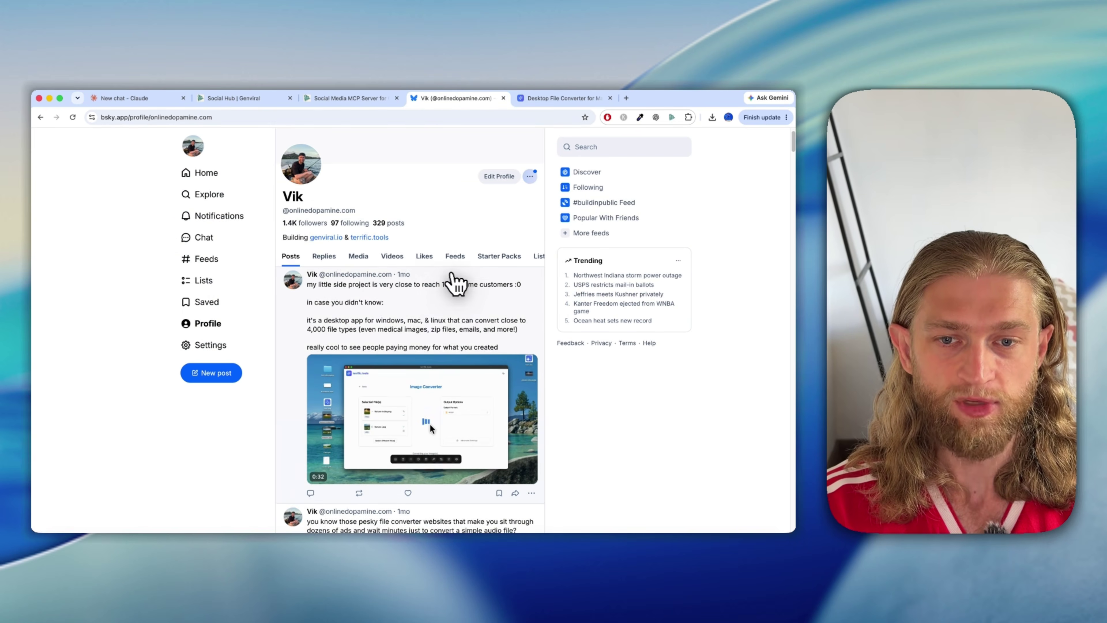
scroll(455, 283, down, 5)
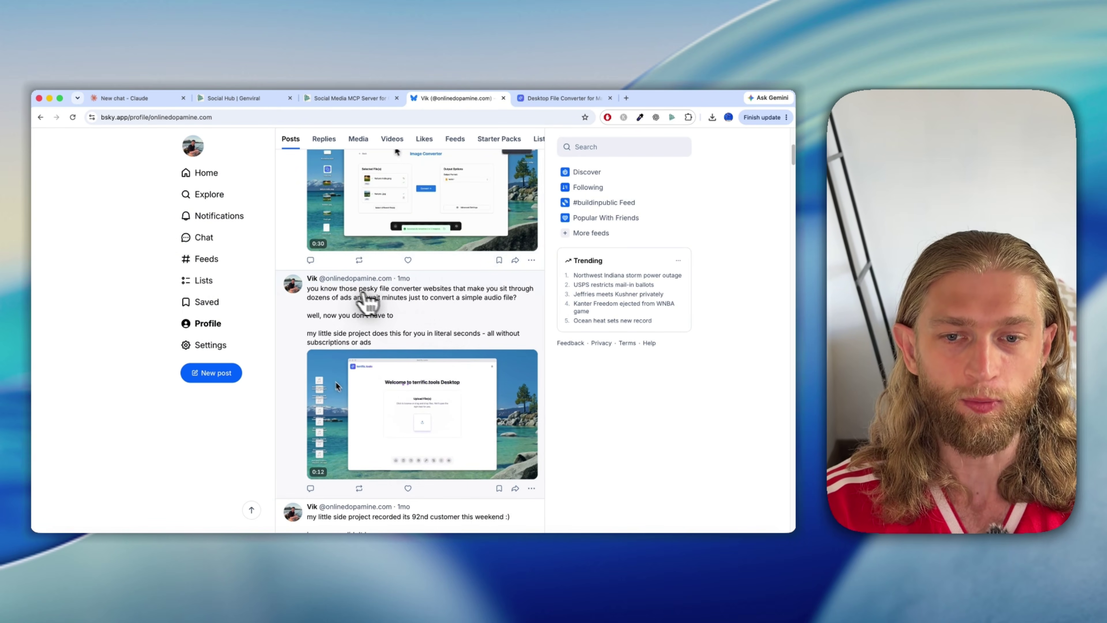
Examine the terrific.tools Desktop landing page for the file converter, including its headline and product demo
click(540, 98)
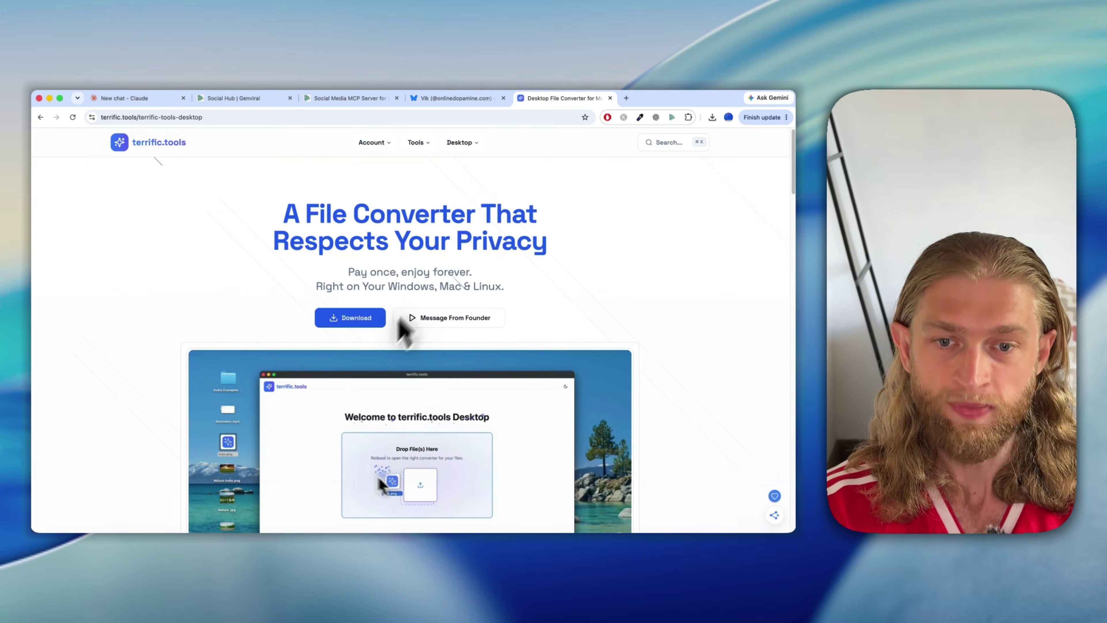
scroll(397, 325, down, 3)
scroll(436, 327, up, 3)
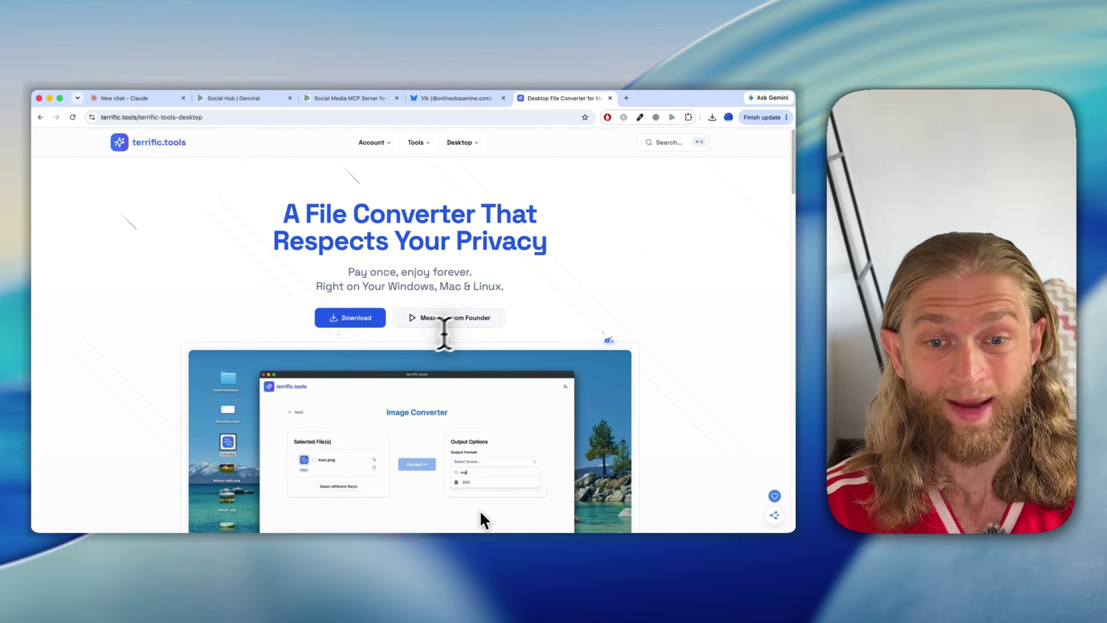
scroll(444, 332, down, 4)
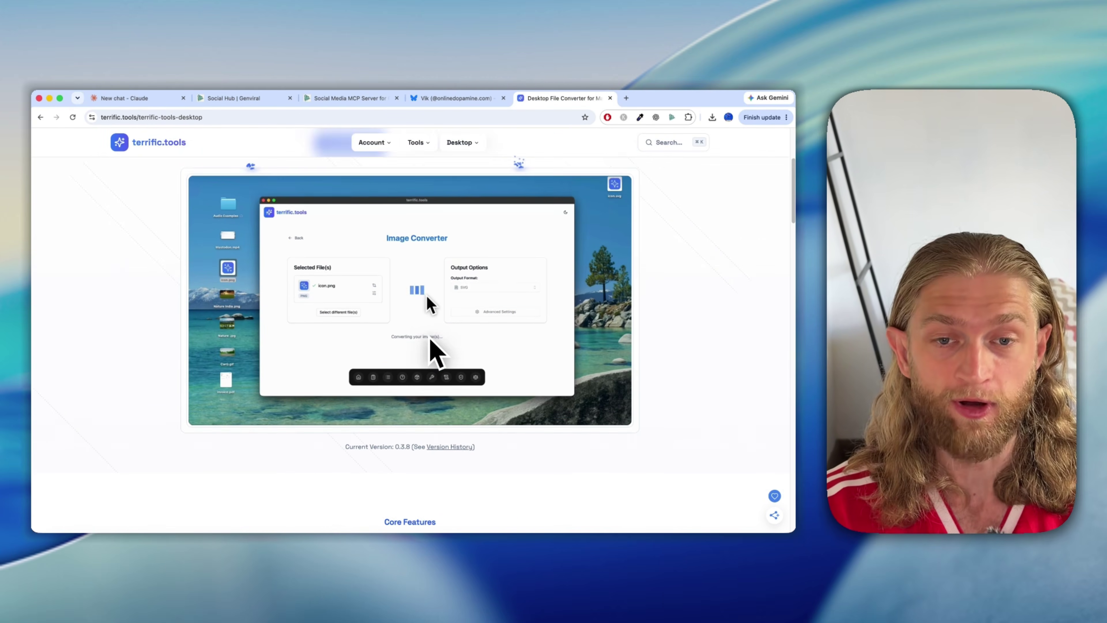
scroll(431, 348, up, 4)
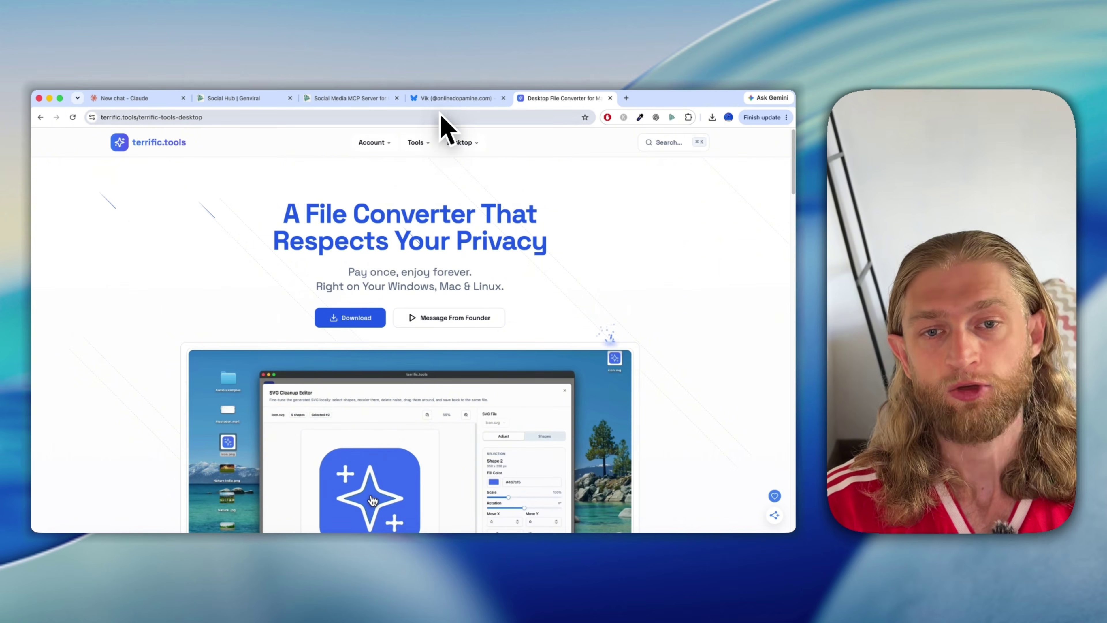
Return to Bluesky and look at the profile's video posts promoting the file converter
click(448, 99)
scroll(398, 257, down, 3)
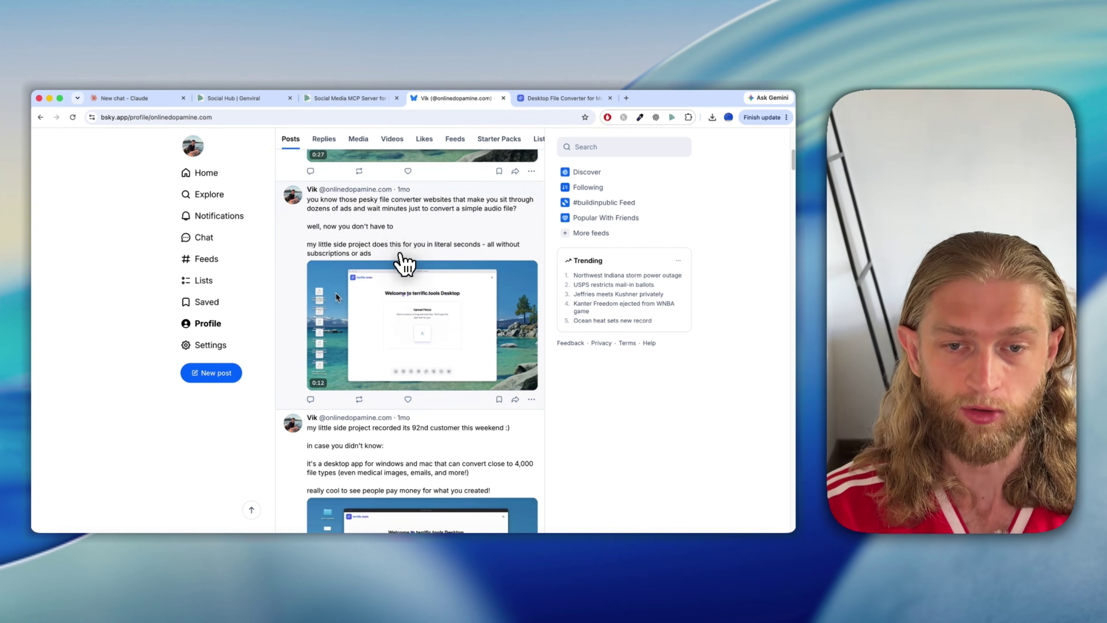
Switch to Claude, hide the sidebar, and dictate a request to schedule the terrific.tools folder's SVG video on Bluesky for 5 PM New York time in a week
click(126, 98)
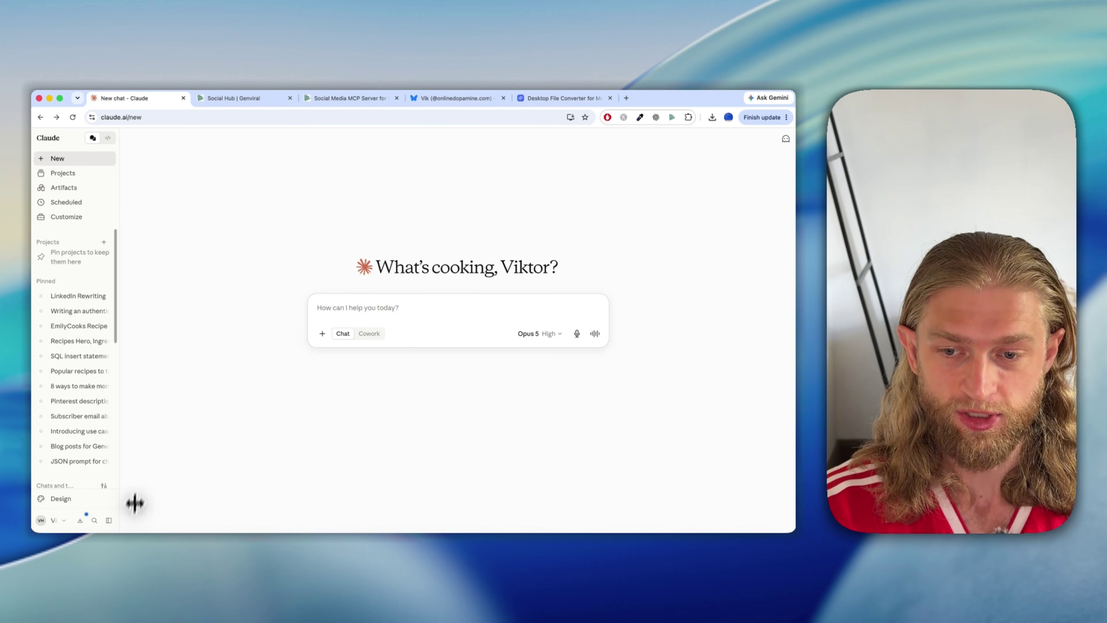
click(109, 520)
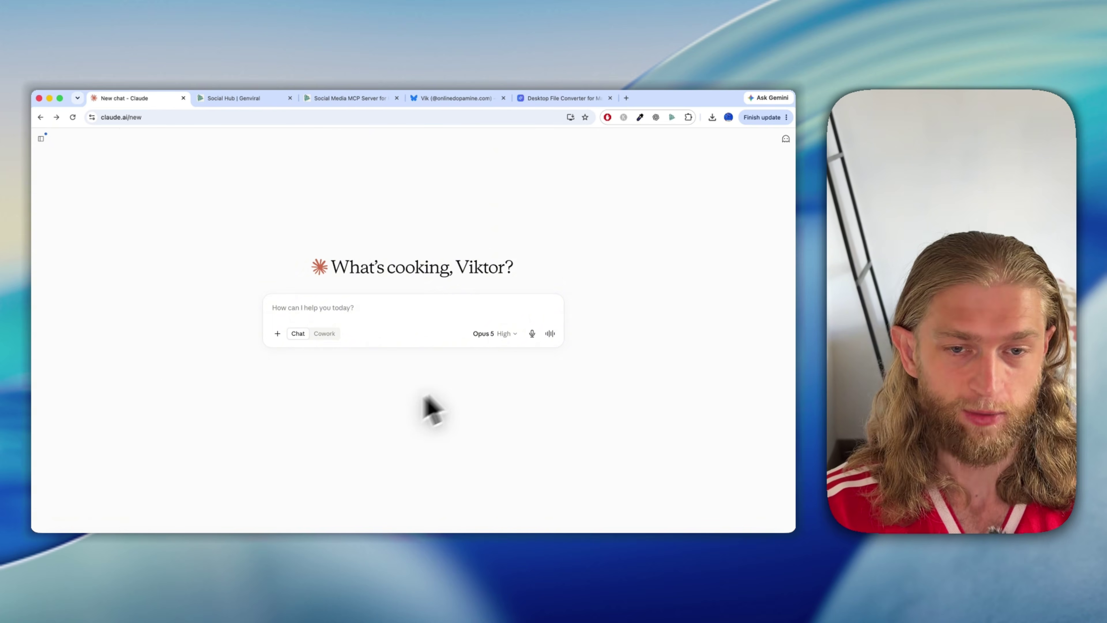
click(532, 333)
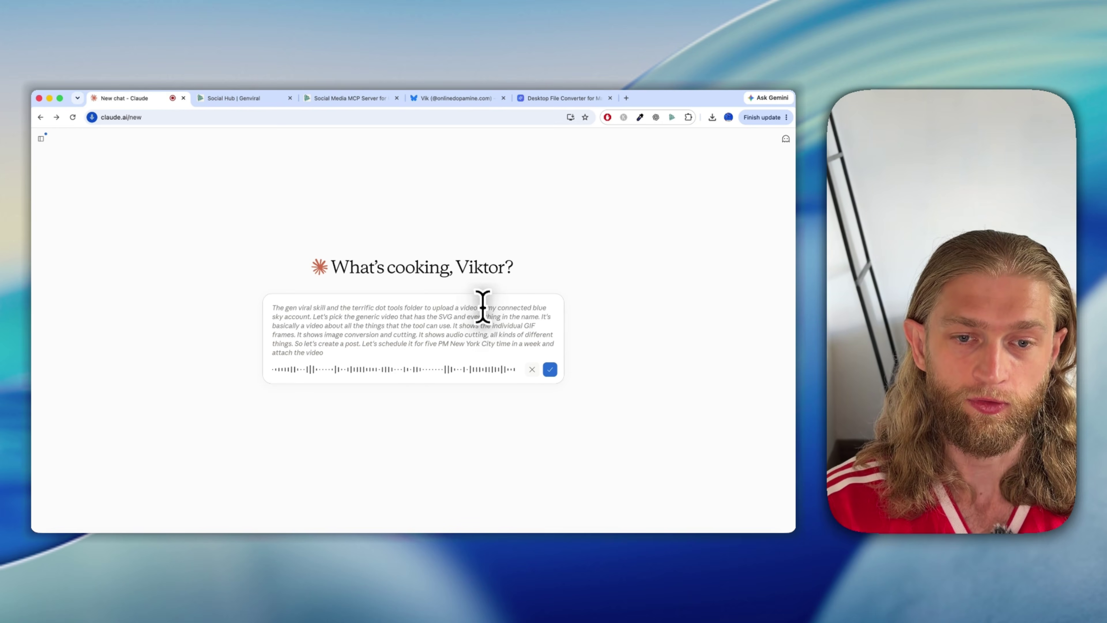
click(549, 369)
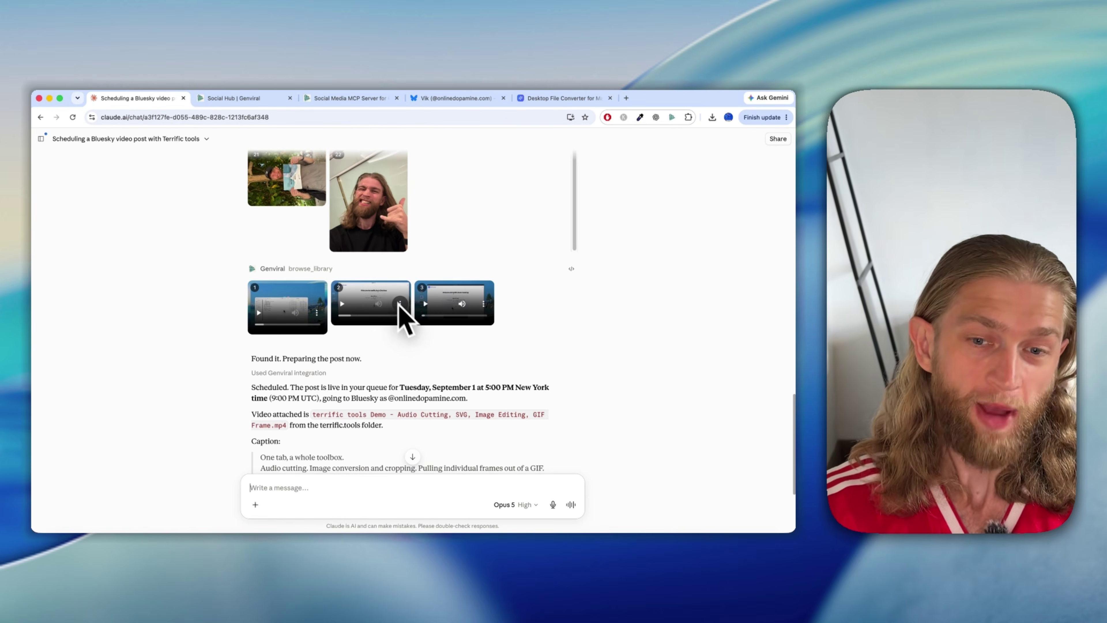
Review Claude's response from the original prompt through the library media it browsed to the scheduled post's time, attached video and caption
scroll(403, 309, down, 3)
scroll(362, 324, up, 3)
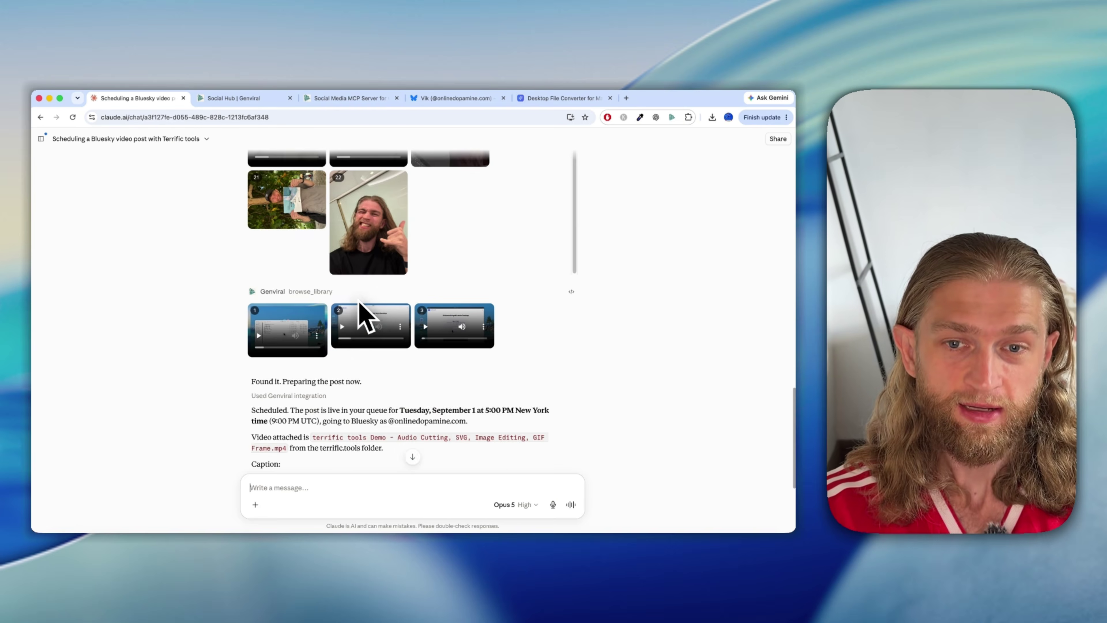
scroll(364, 323, up, 10)
scroll(401, 318, up, 5)
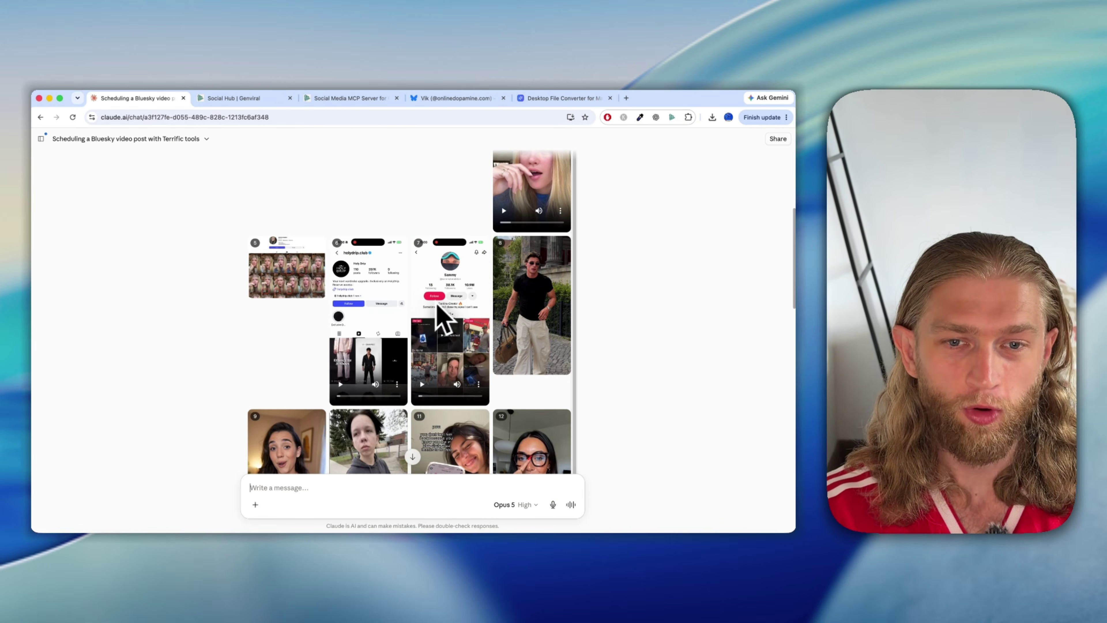
scroll(418, 309, up, 5)
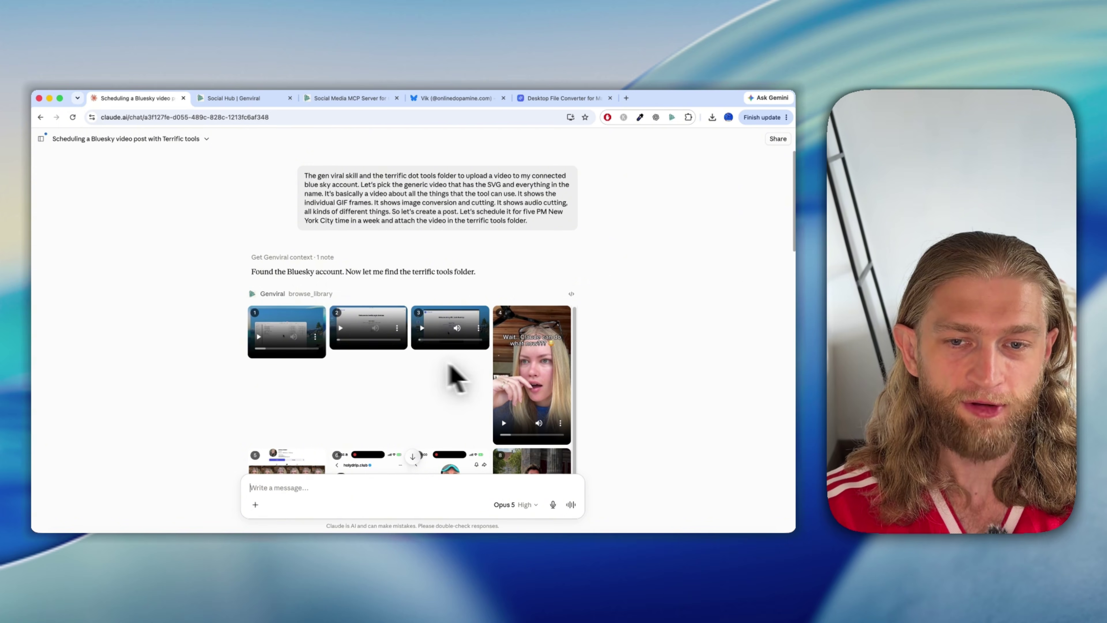
scroll(425, 283, down, 5)
scroll(423, 262, up, 3)
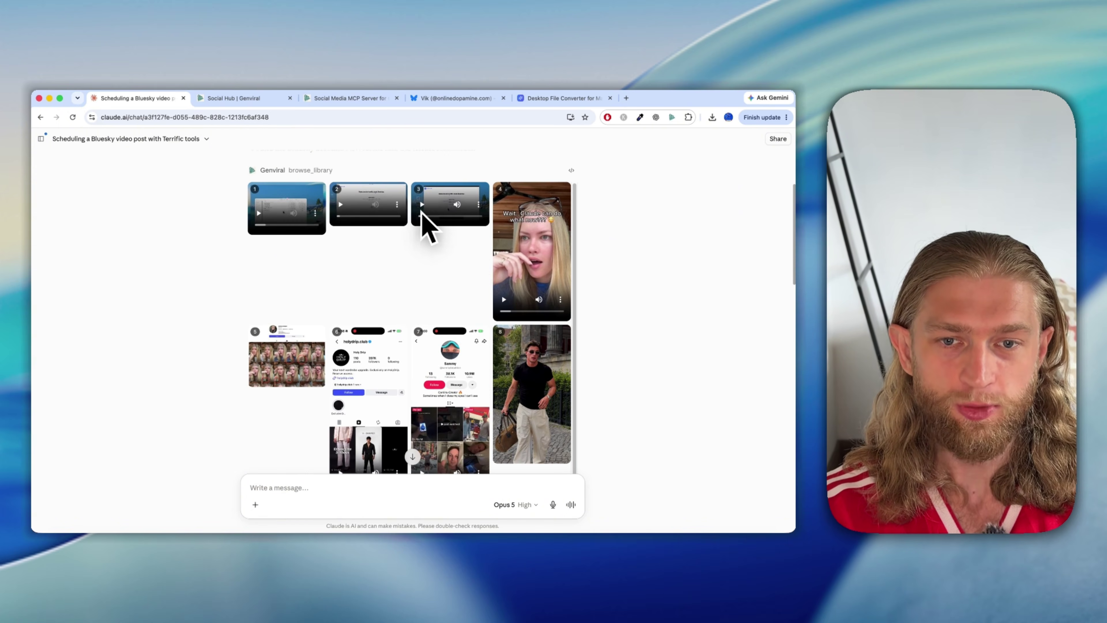
scroll(432, 216, up, 1)
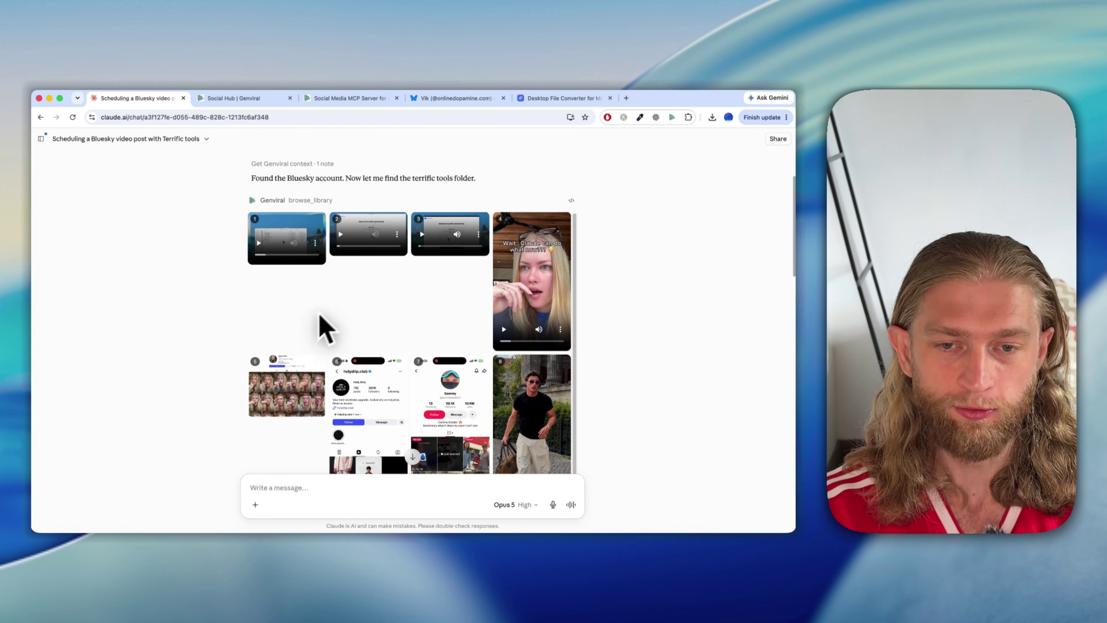
scroll(257, 353, down, 15)
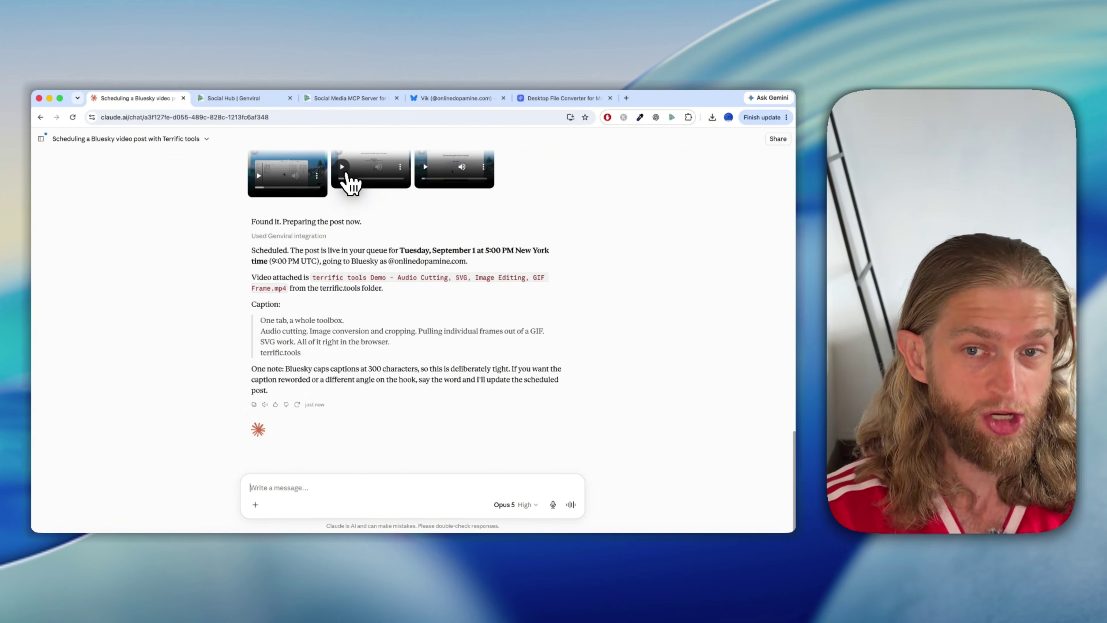
Switch to Genviral, show the Aug 30 – Sep 5 week in the schedule, and open the Bluesky post to check its caption and video
click(230, 98)
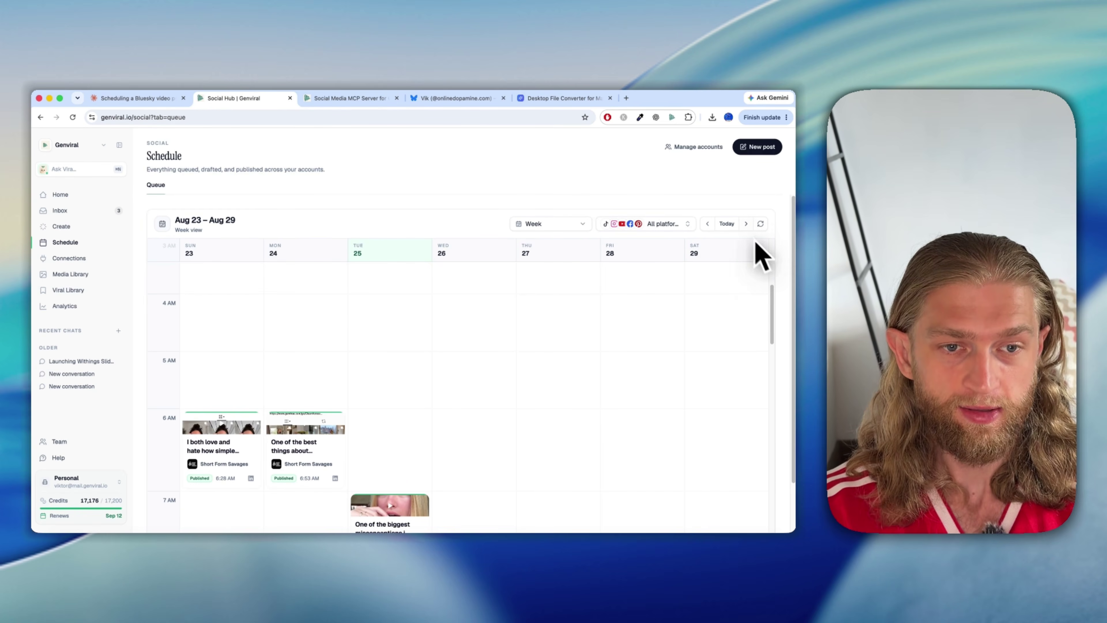
click(746, 223)
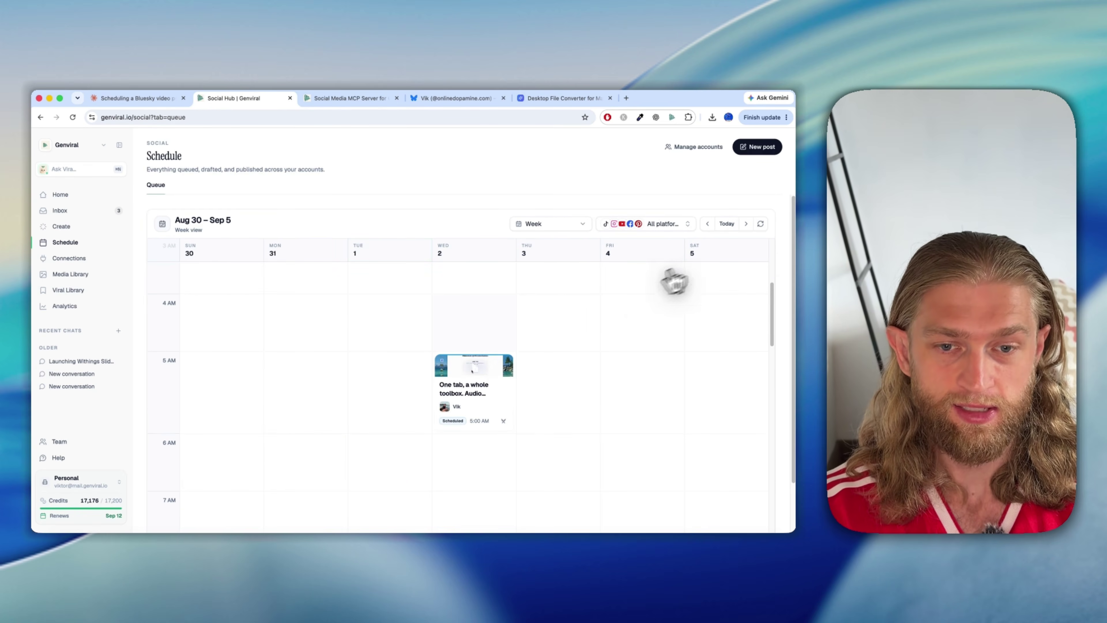
click(483, 403)
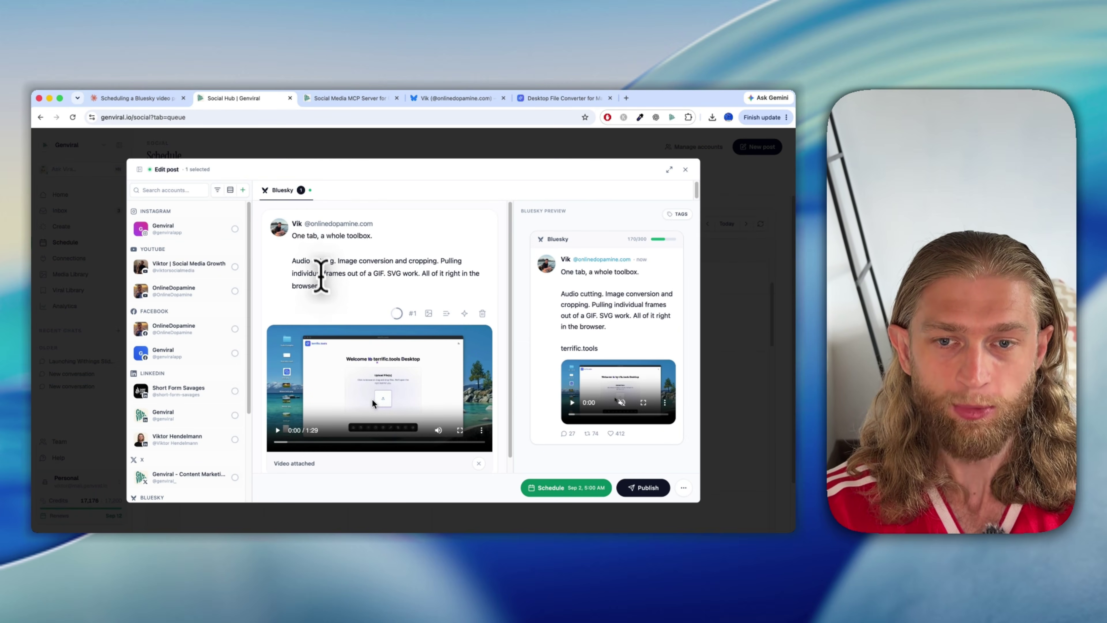
scroll(354, 296, down, 1)
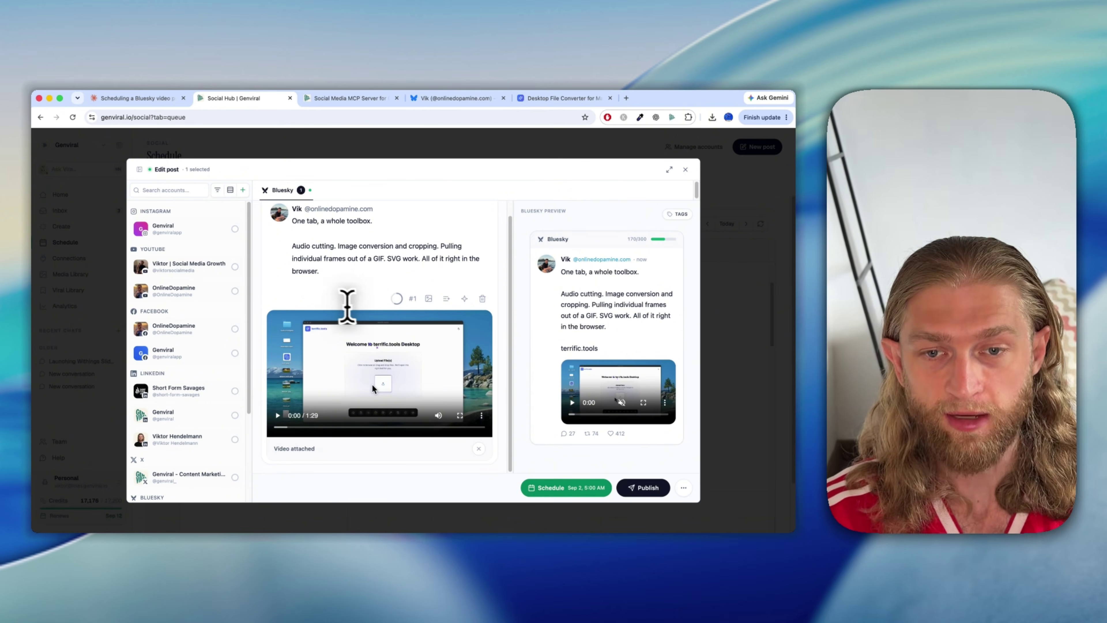
click(339, 287)
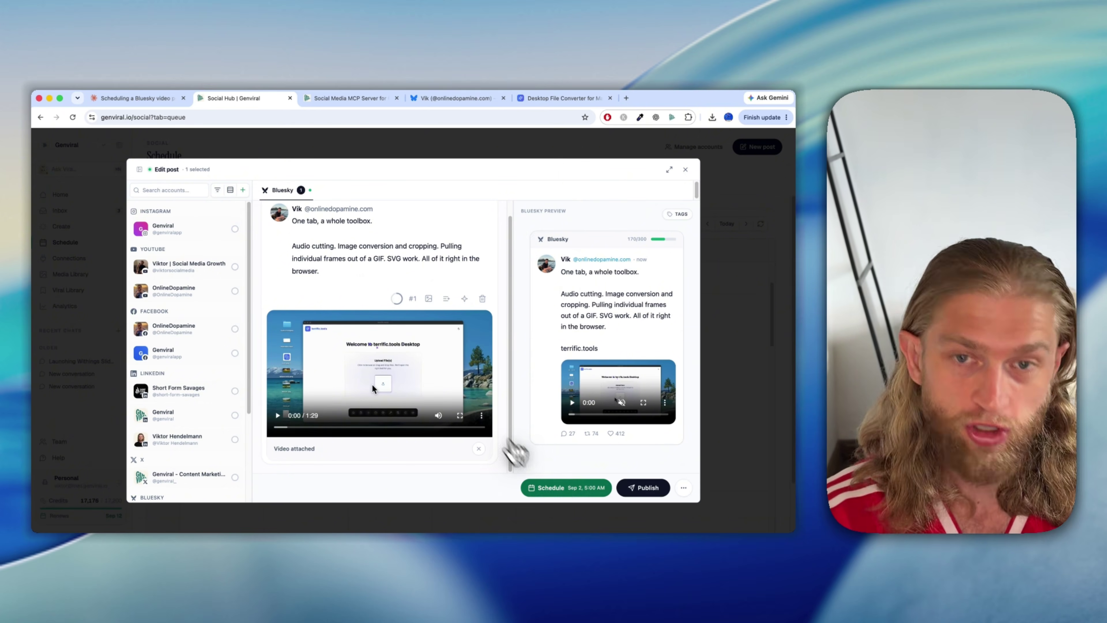
Compare the post in Genviral with Claude's scheduling summary, close the post editor, and return to the Claude chat
click(135, 98)
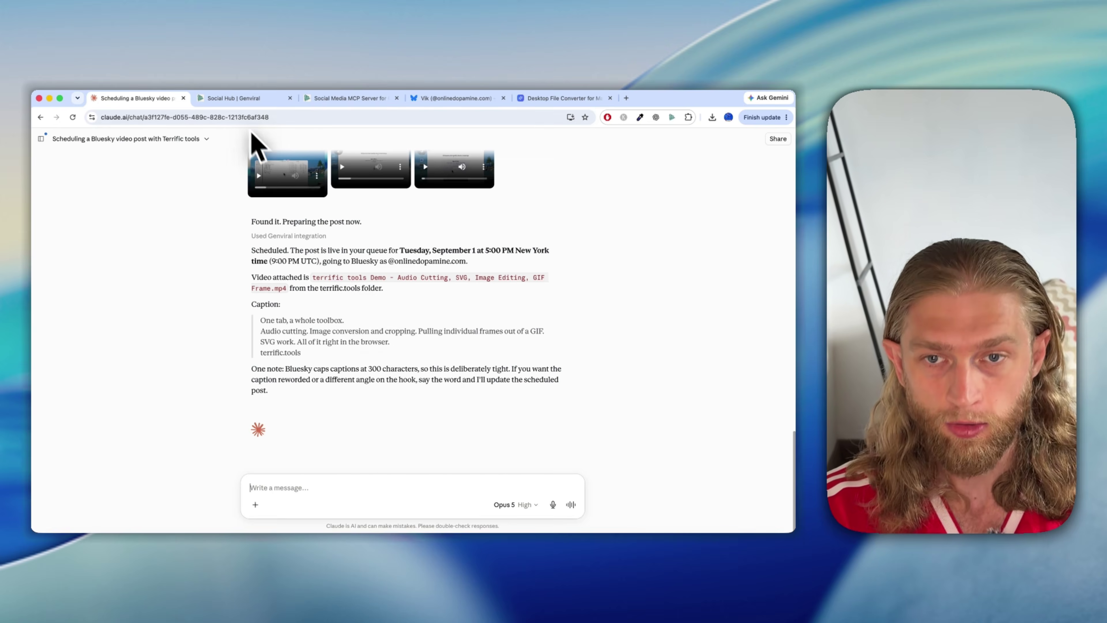
click(237, 99)
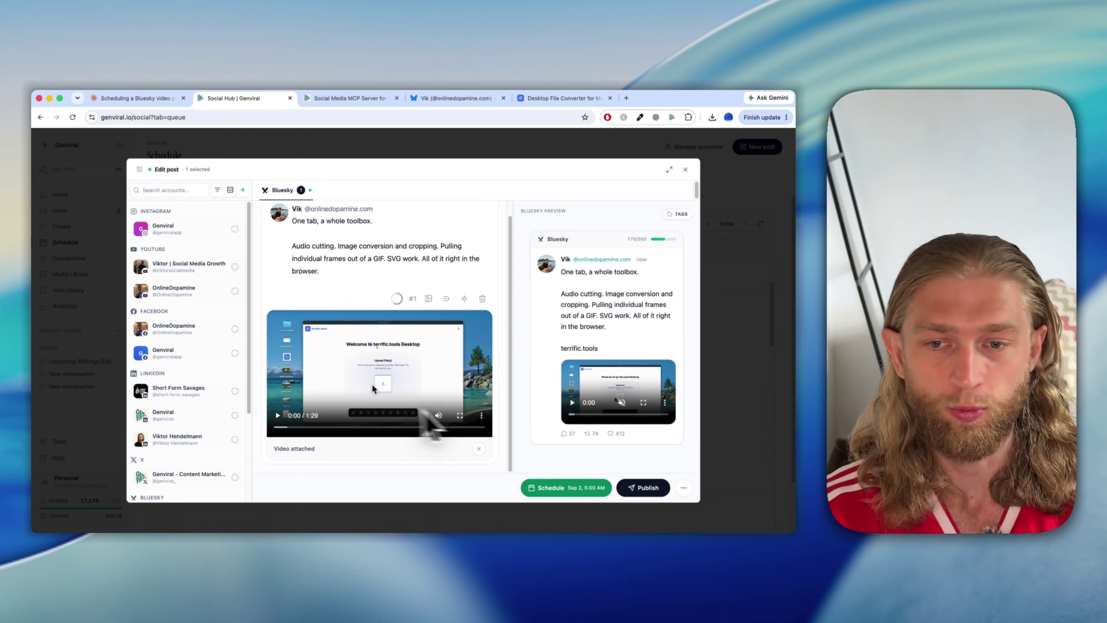
click(295, 154)
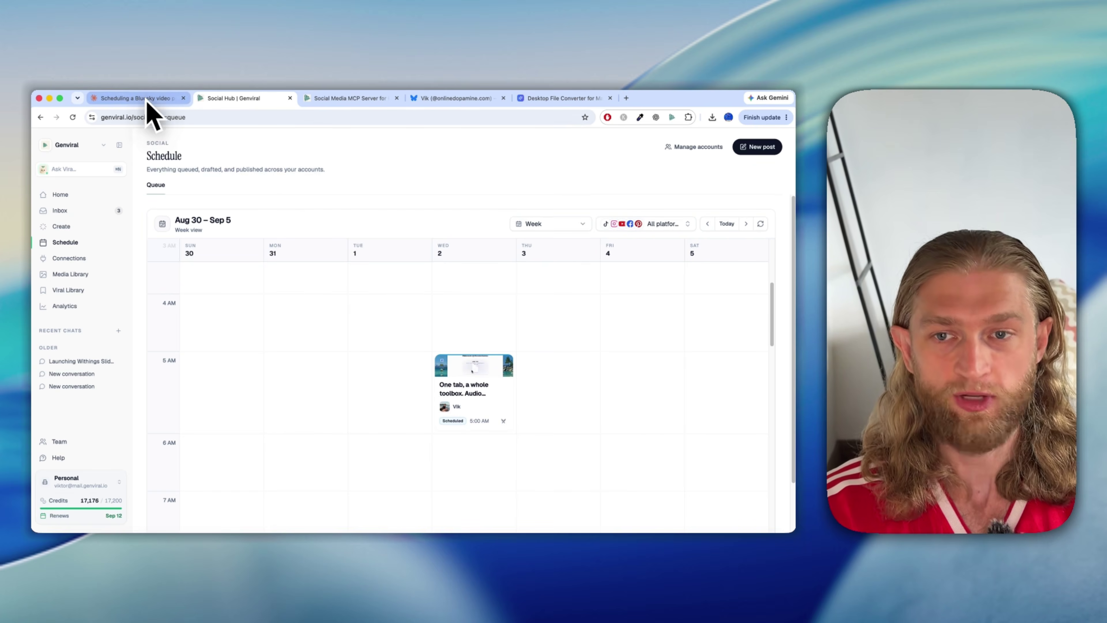
click(136, 99)
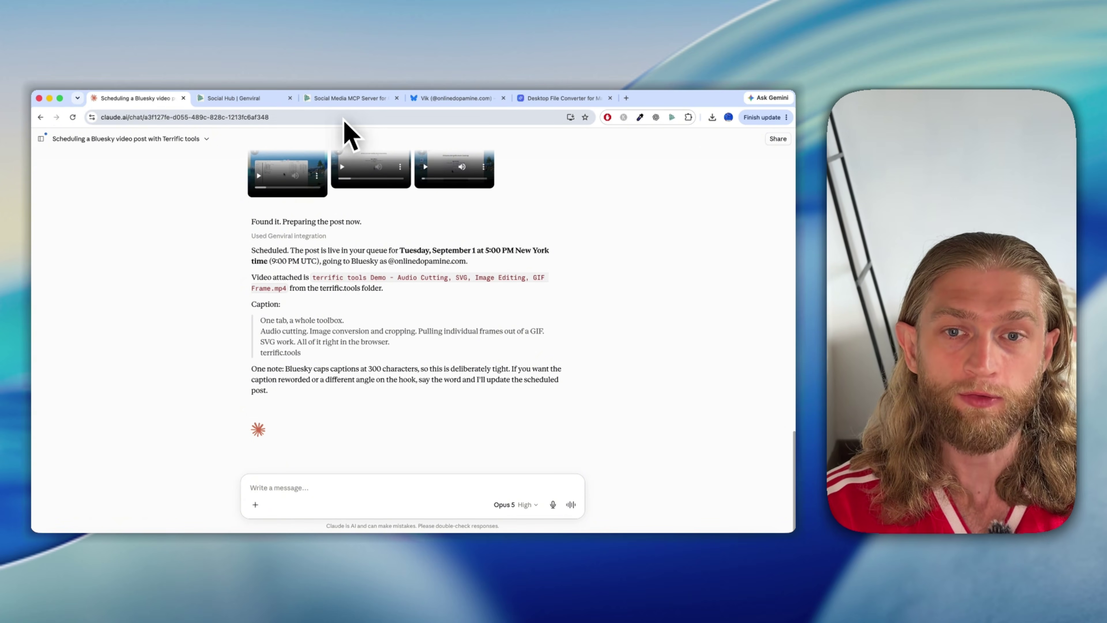
Switch to the Genviral MCP server page and read the connection instructions, supported platforms, example prompts and setup steps
click(345, 98)
scroll(415, 370, down, 10)
scroll(415, 374, up, 10)
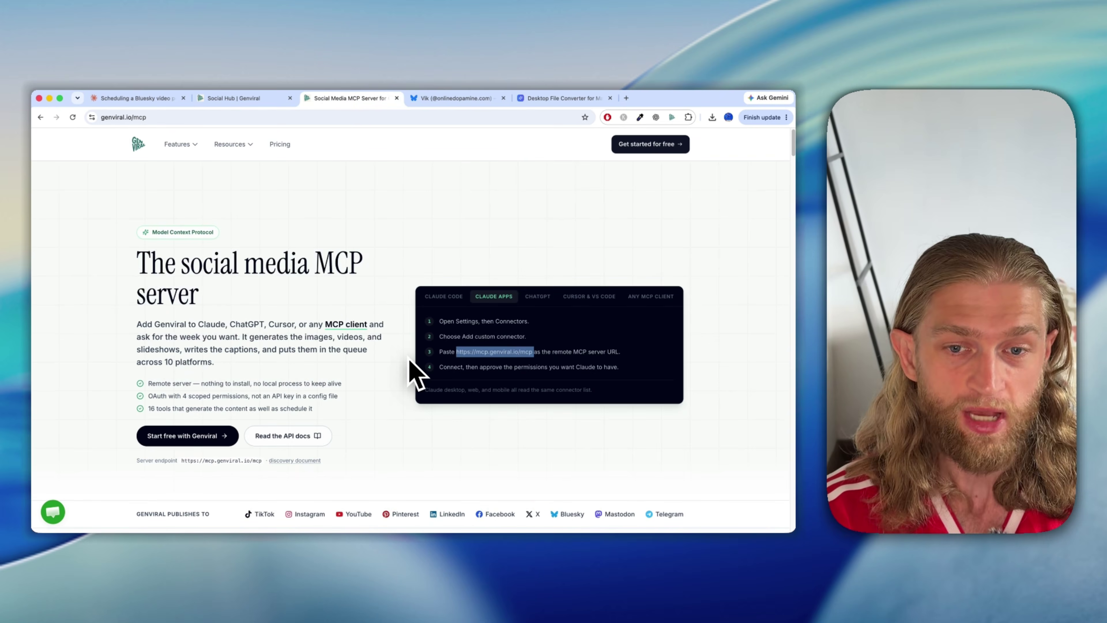
scroll(413, 372, down, 6)
scroll(431, 349, up, 5)
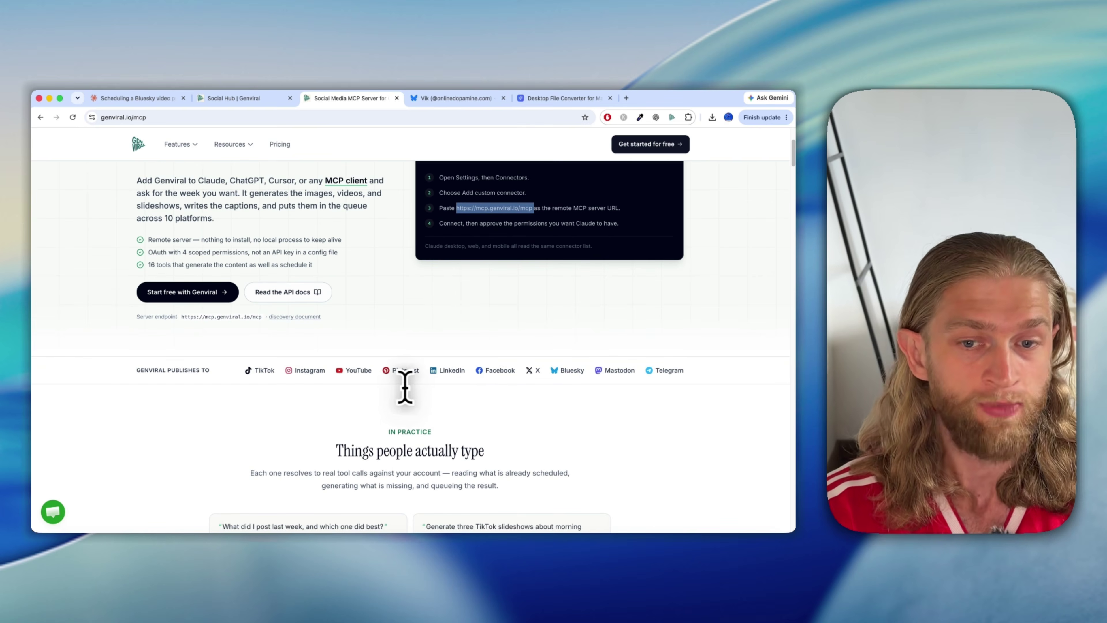
scroll(471, 406, down, 15)
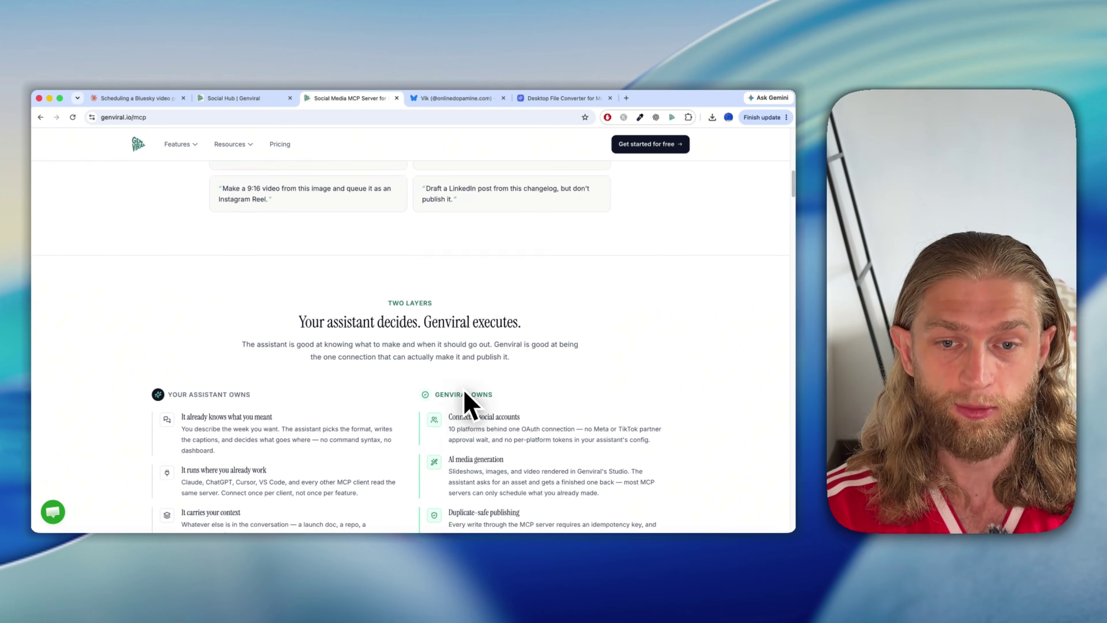
scroll(363, 413, down, 15)
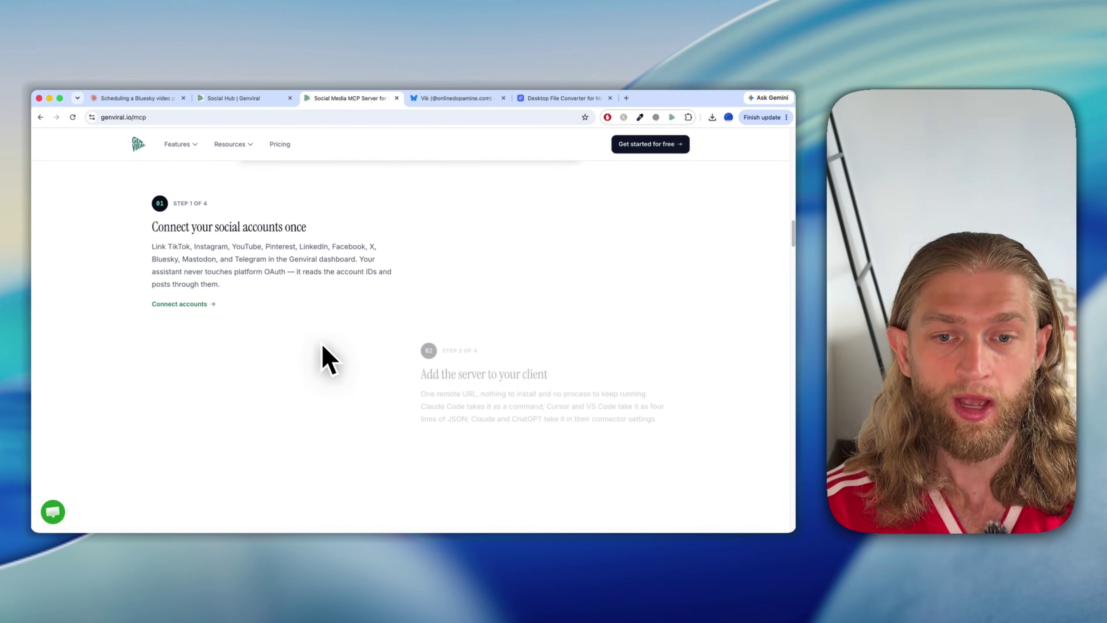
scroll(262, 354, up, 2)
Examine the MCP server's tools and permissions list, covering account reading, content creation and editing, and scheduling and publishing
scroll(262, 353, down, 12)
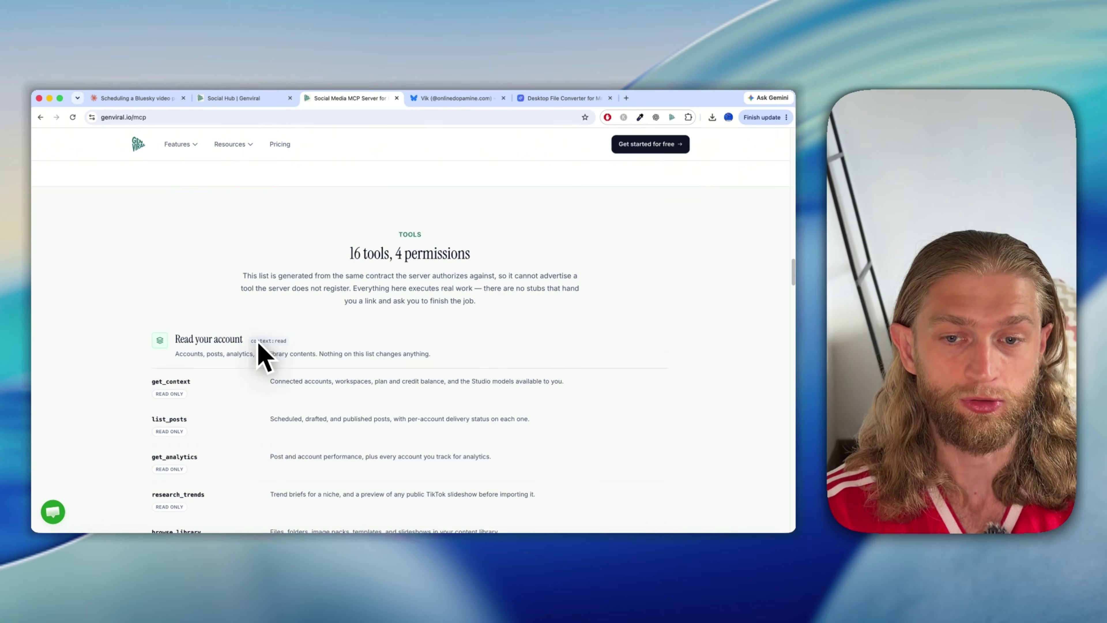
scroll(266, 286, down, 4)
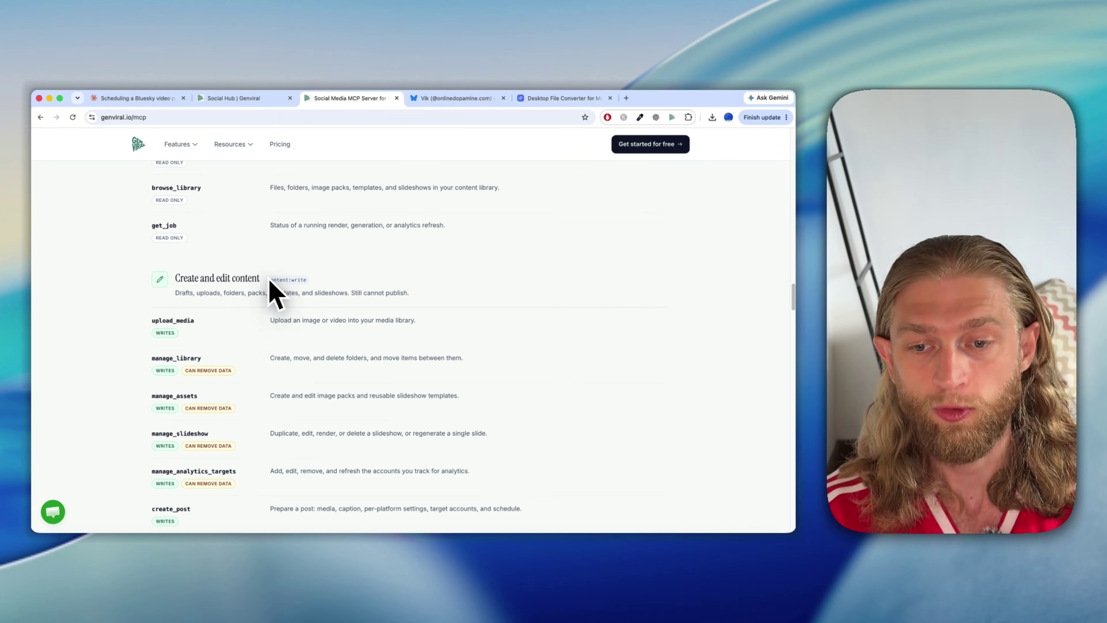
scroll(198, 338, down, 3)
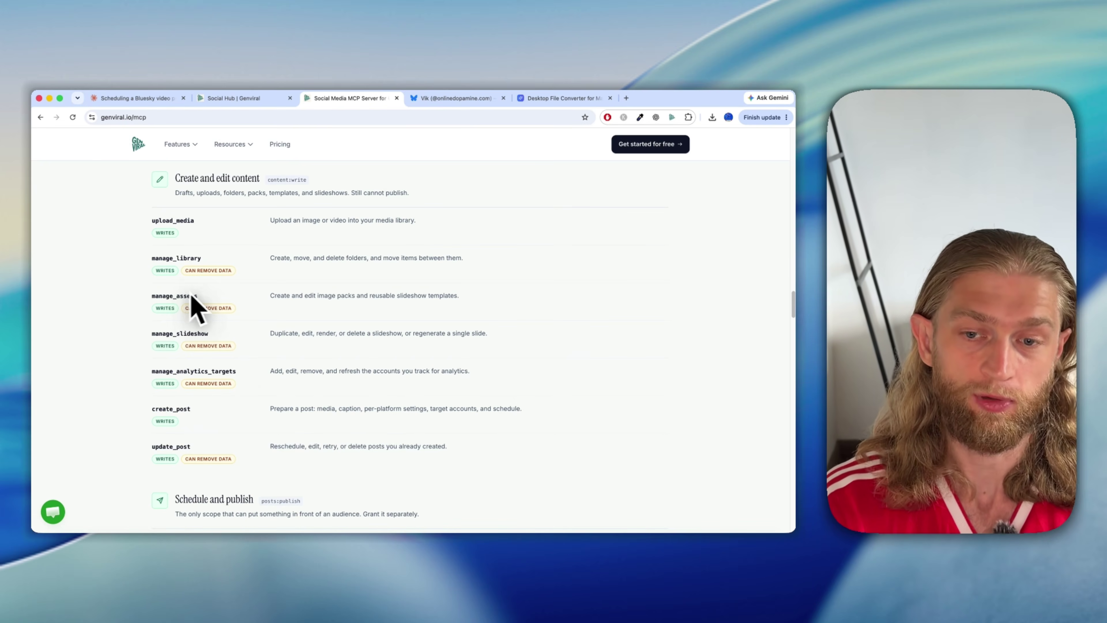
scroll(325, 290, down, 3)
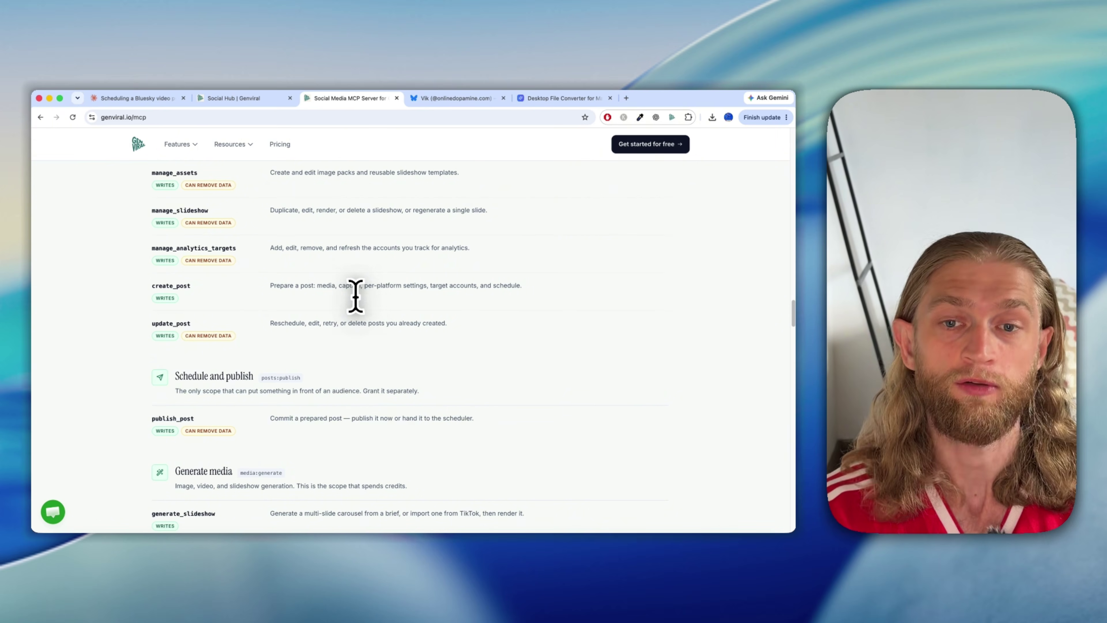